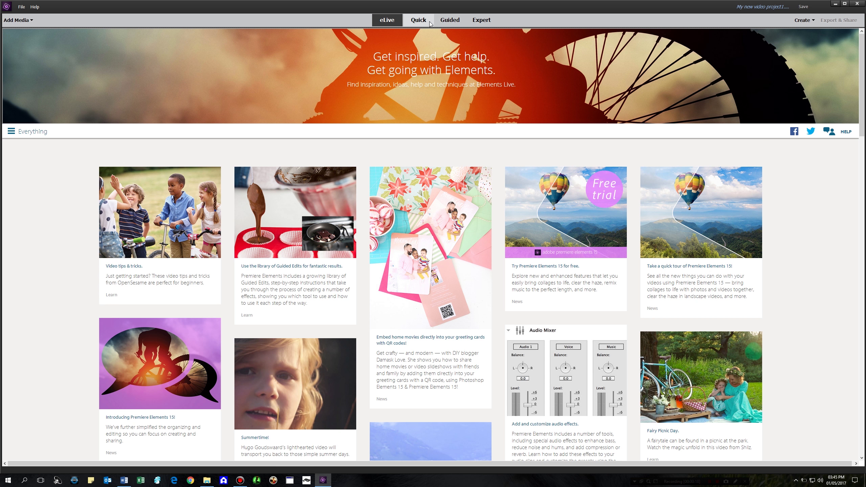
- Switch to the Expert workspace and check the program's version information
left_click(494, 21)
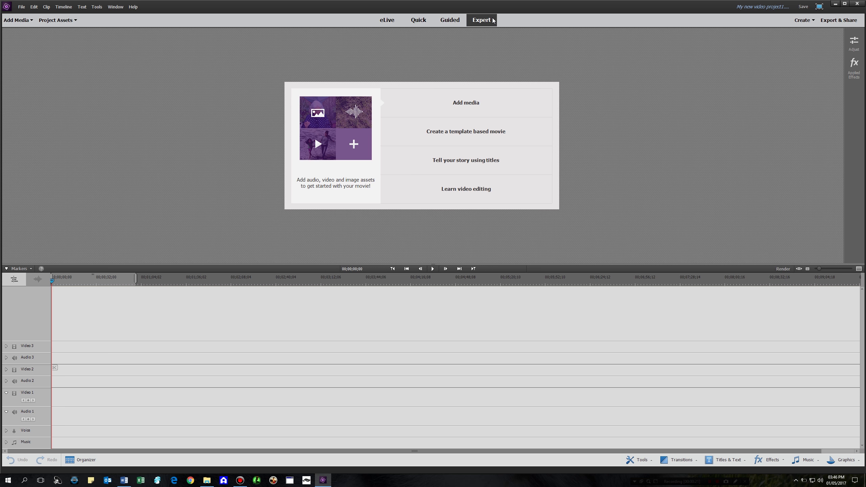
left_click(133, 7)
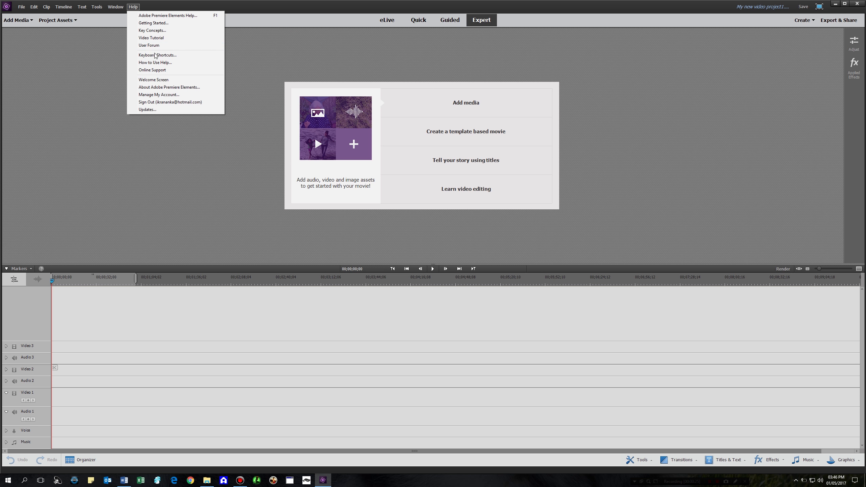
left_click(168, 88)
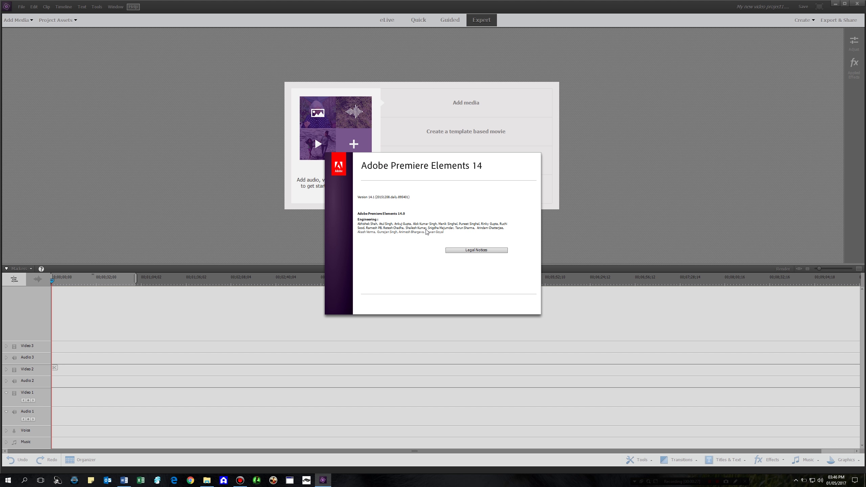
left_click(403, 276)
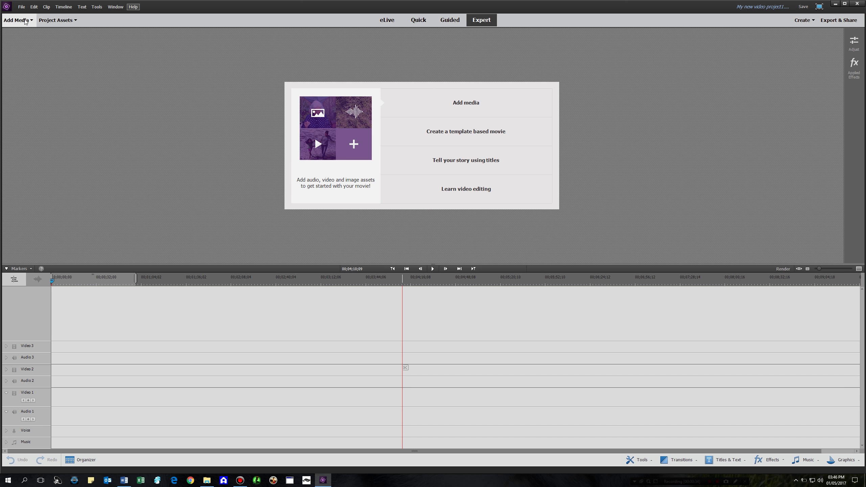
- Open the dialog for creating a new project
left_click(21, 7)
mouse_move(58, 18)
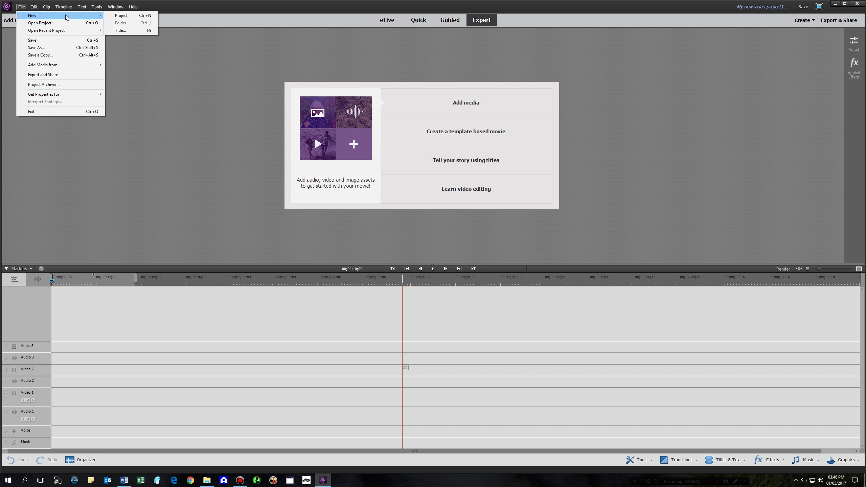
left_click(122, 15)
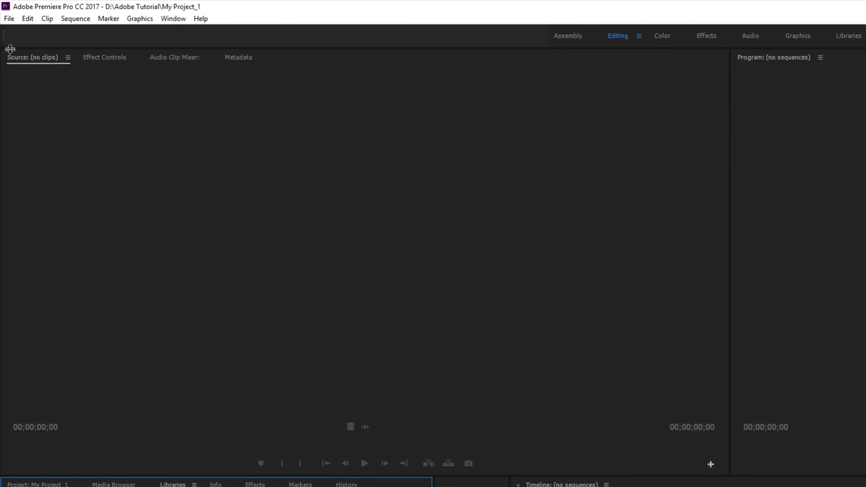
- In Adobe Premiere Pro, start a new sequence with Custom editing mode and a timebase of 60.00 frames/second
left_click(9, 18)
mouse_move(19, 31)
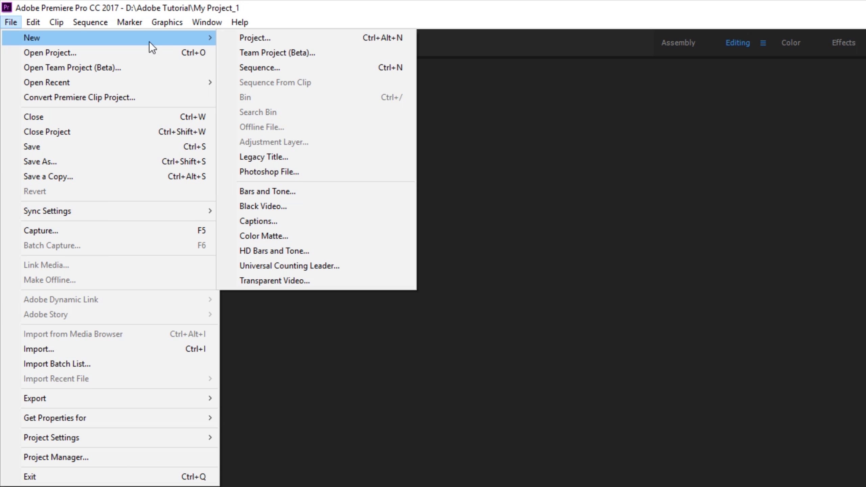
left_click(275, 67)
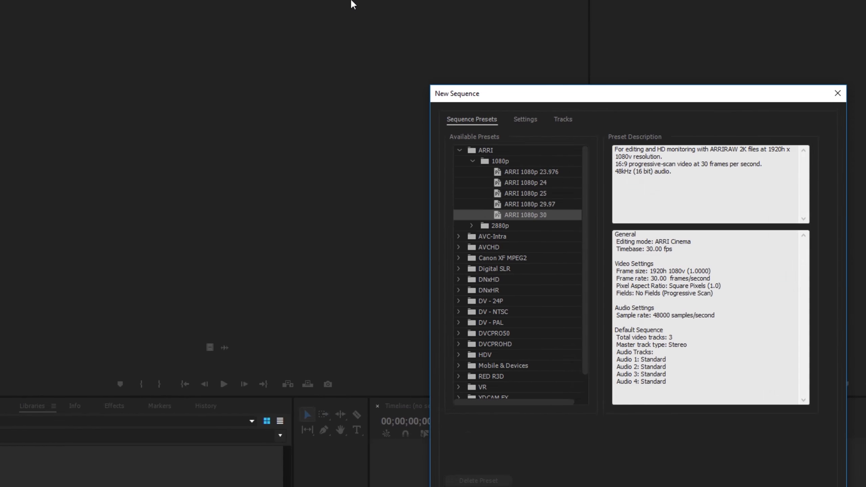
left_click(467, 154)
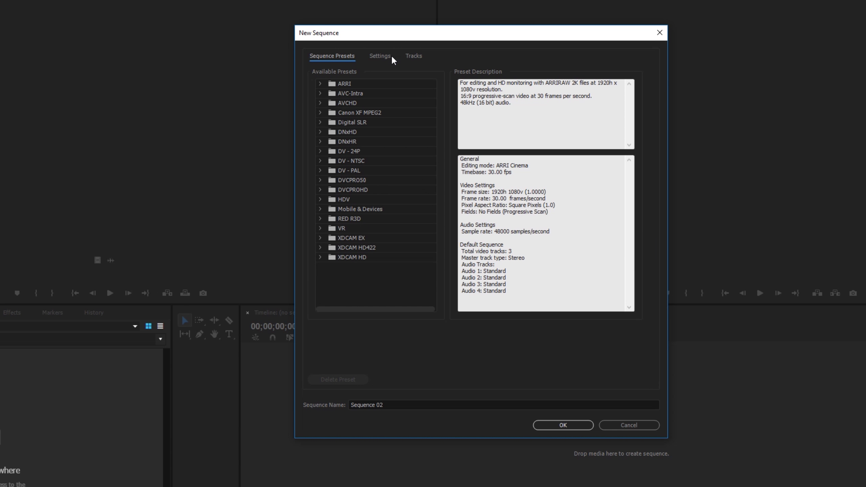
left_click(381, 55)
left_click(445, 72)
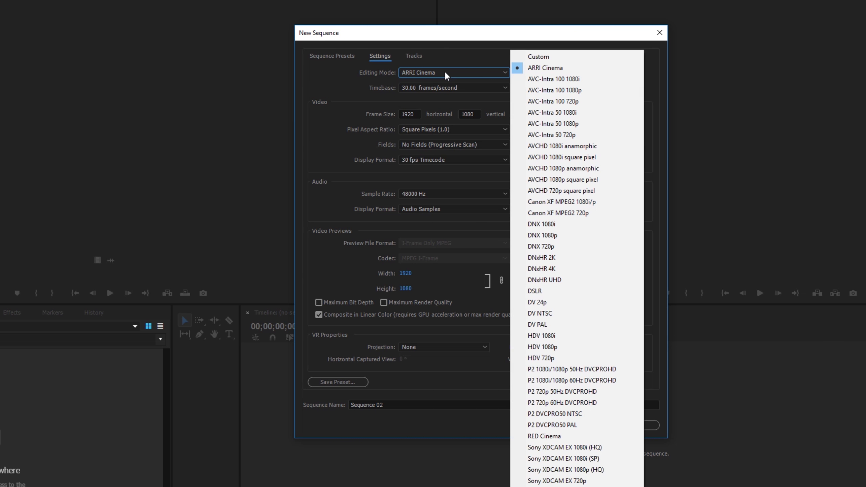
left_click(539, 57)
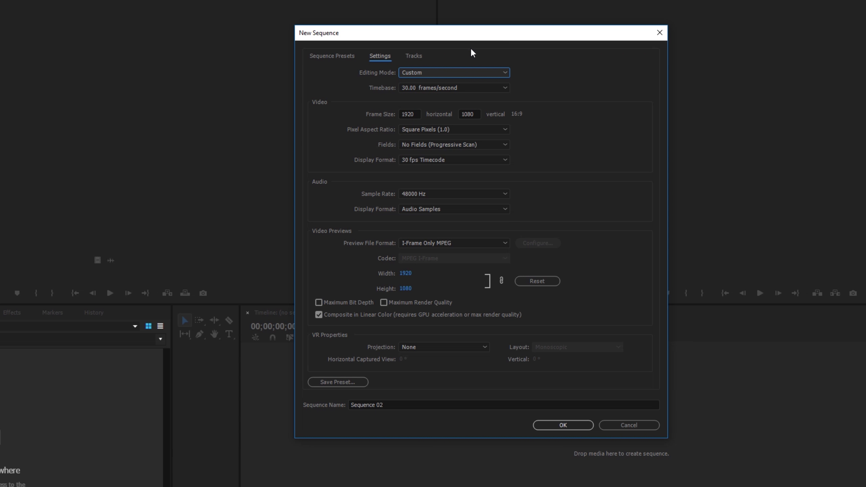
left_click(420, 88)
left_click(443, 221)
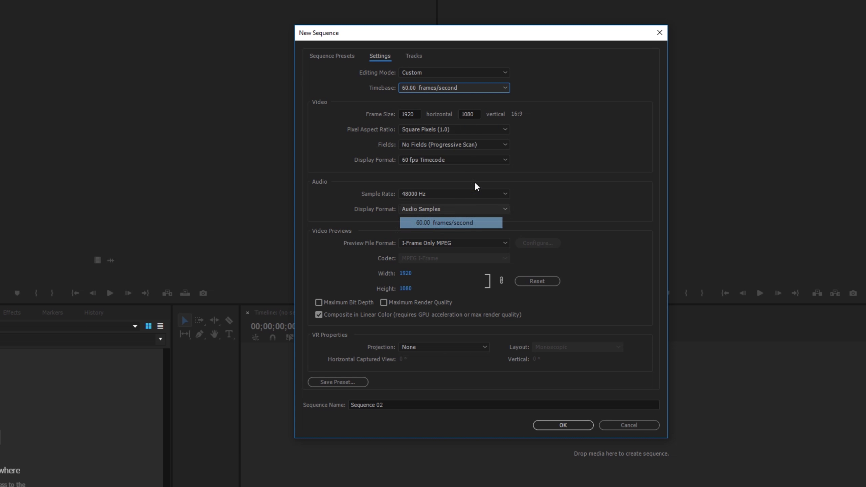
- Set the sequence's frame size to 2560 horizontal by 1440 vertical and save the settings as a preset named 1440p60
left_click(416, 113)
type("2560")
key("Tab")
type("1440")
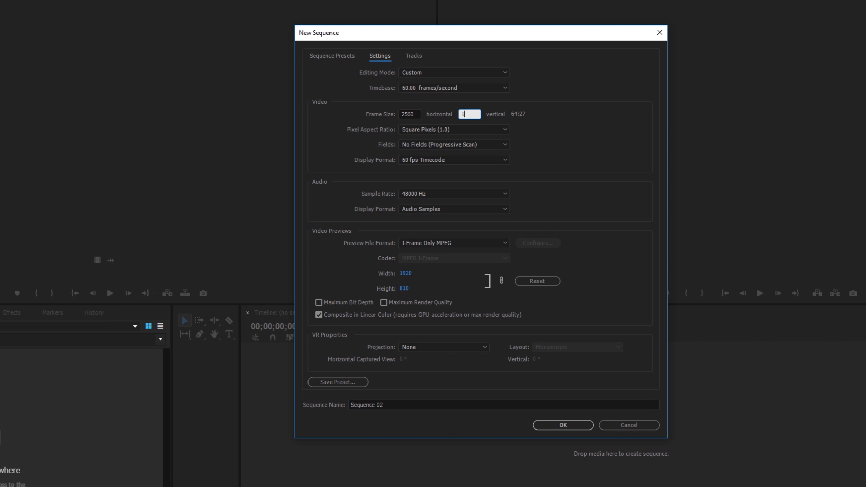
key("Tab")
left_click(363, 382)
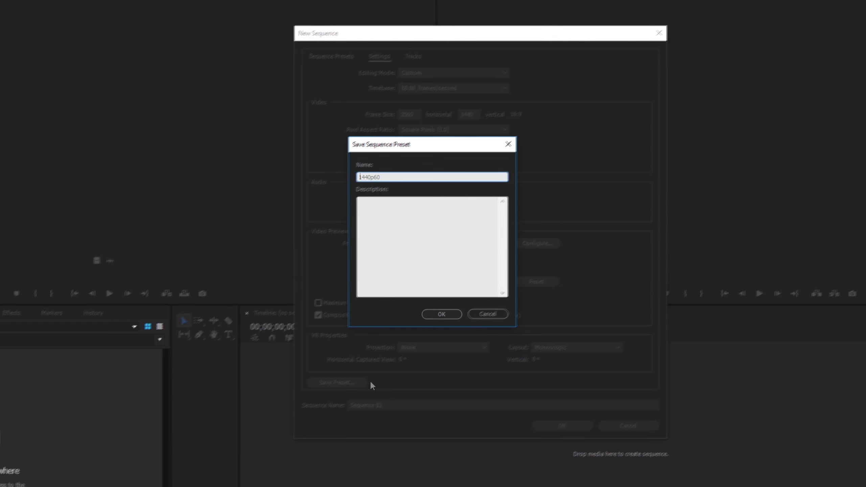
left_click(445, 316)
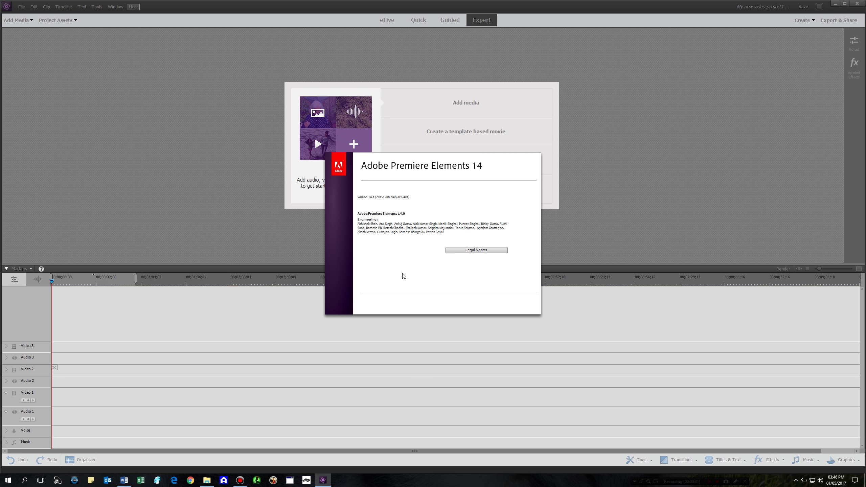
- Switch back to Premiere Elements, start a new project and view the AVCHD LITE 720p24 preset in its settings
left_click(404, 276)
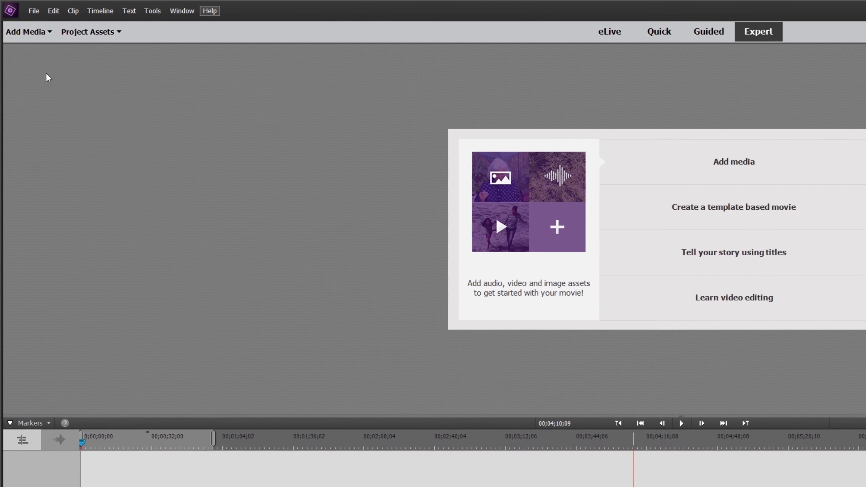
left_click(37, 12)
mouse_move(46, 24)
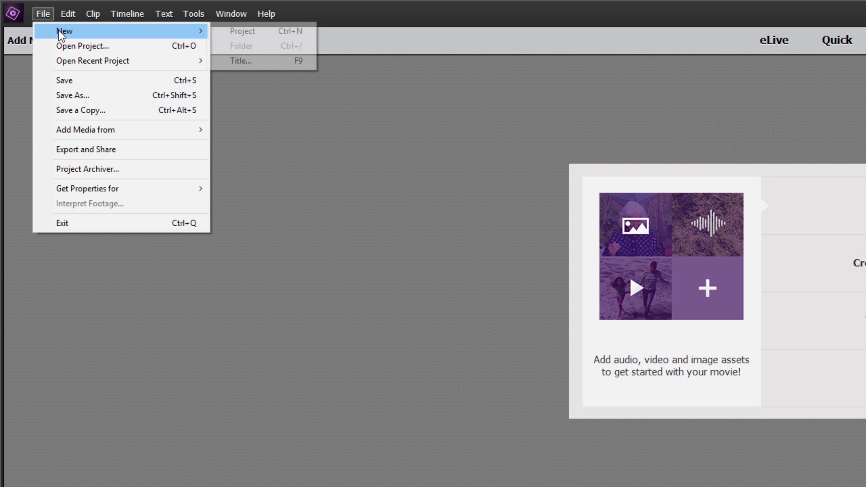
left_click(242, 32)
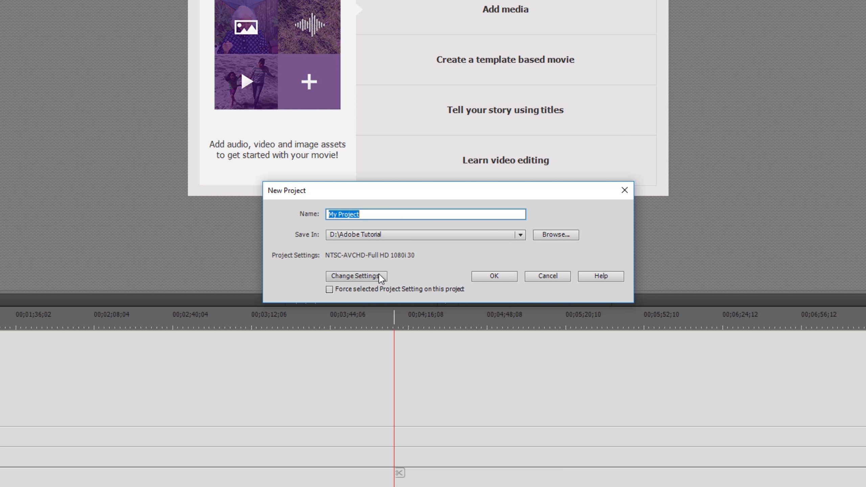
left_click(380, 275)
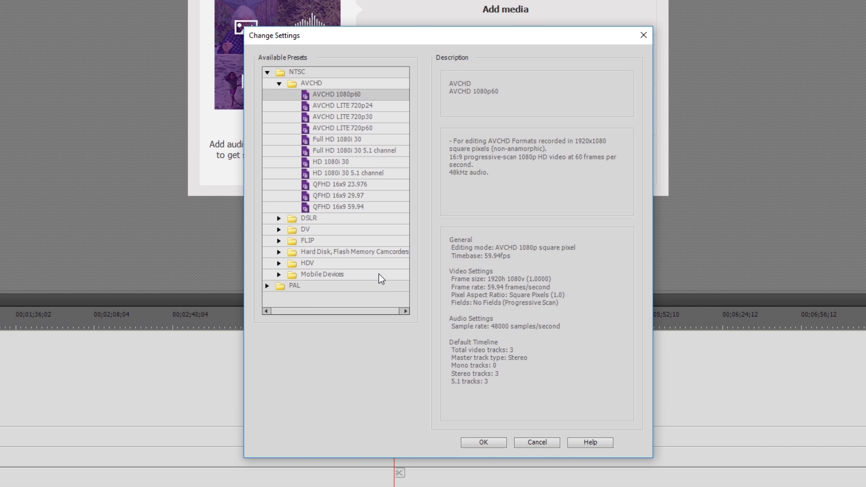
left_click(350, 107)
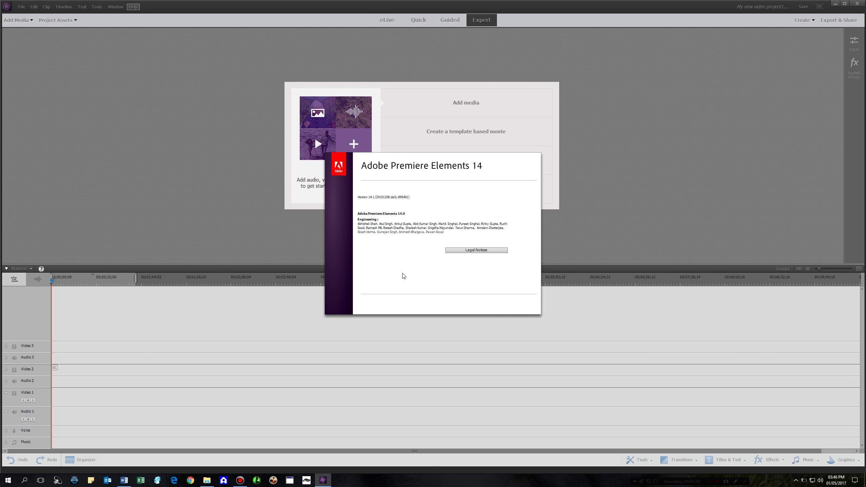
- Start a new project again and open its list of available setting presets
left_click(403, 276)
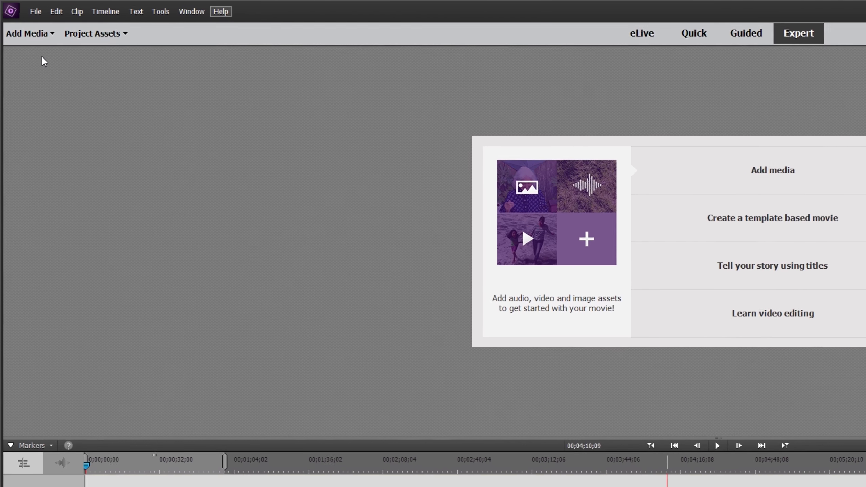
left_click(36, 11)
mouse_move(48, 25)
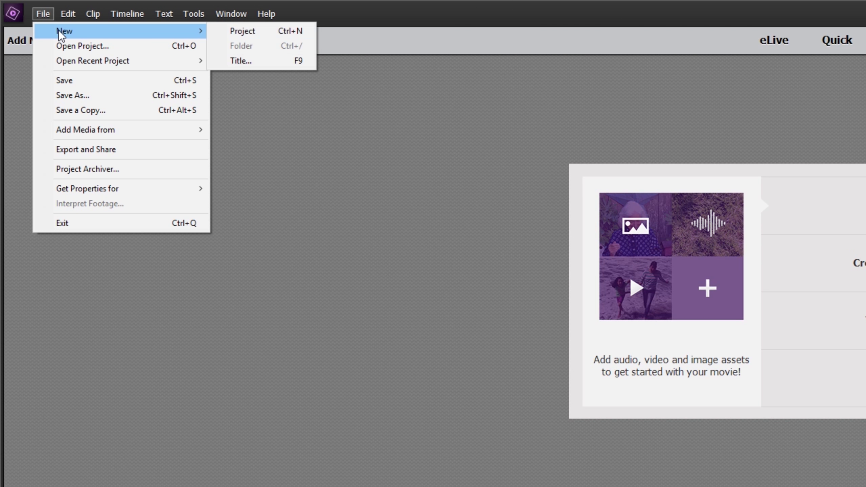
left_click(213, 30)
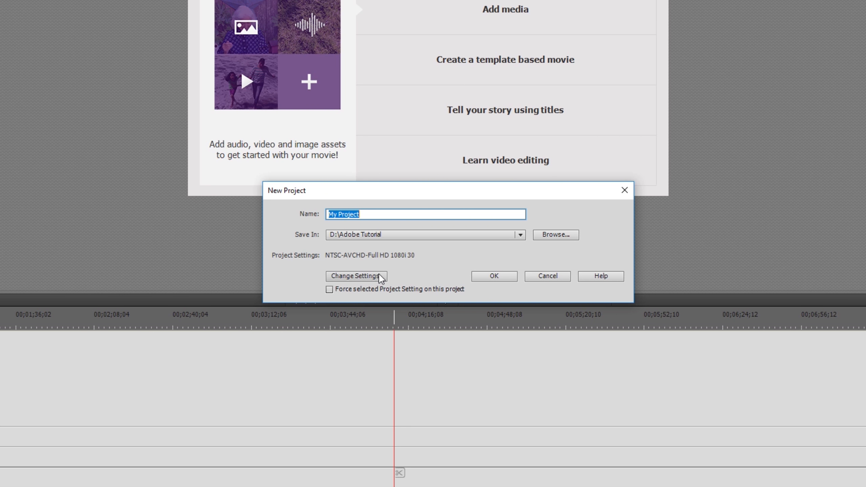
left_click(379, 276)
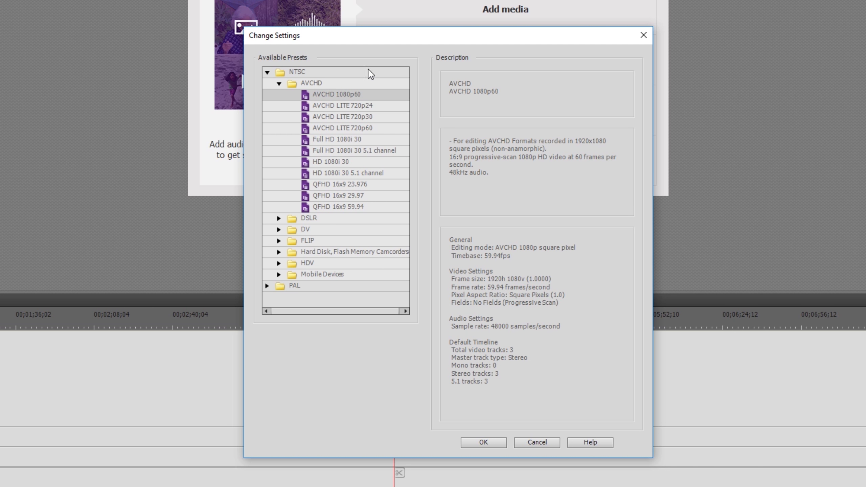
- Review the NTSC AVCHD presets from LITE 720p24 to Full HD 1080i 30, and look into the DSLR and DV groups
left_click(350, 106)
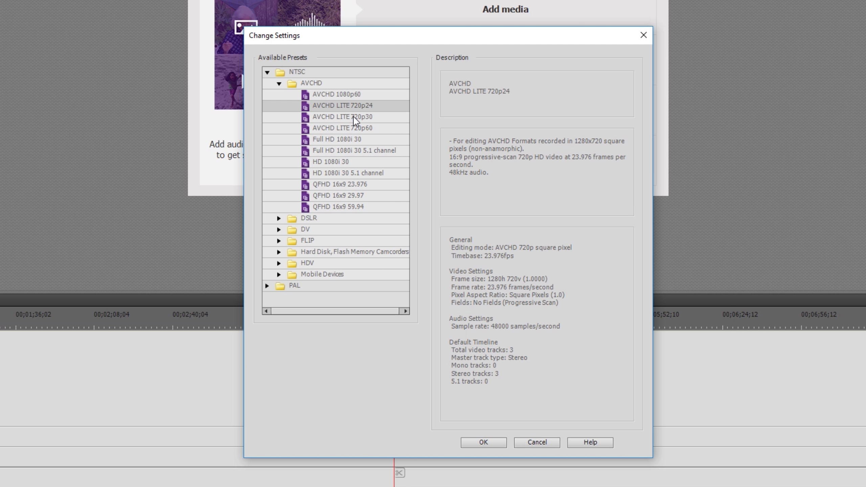
left_click(353, 116)
left_click(360, 129)
left_click(359, 138)
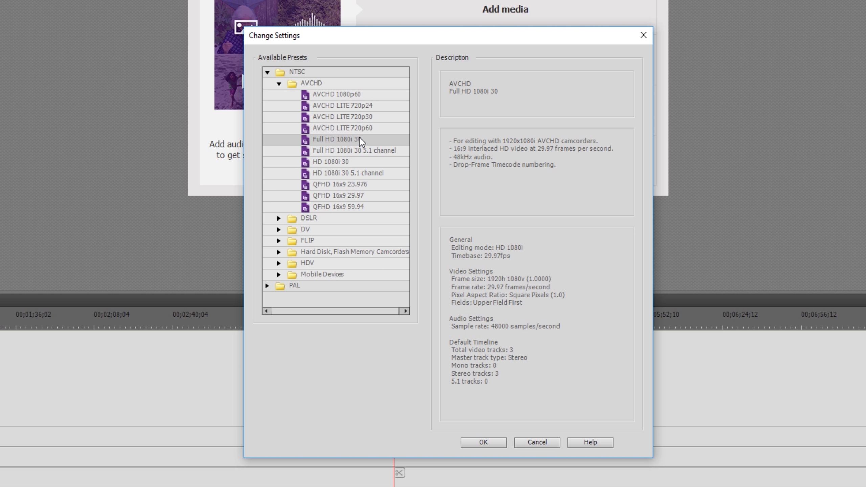
left_click(278, 218)
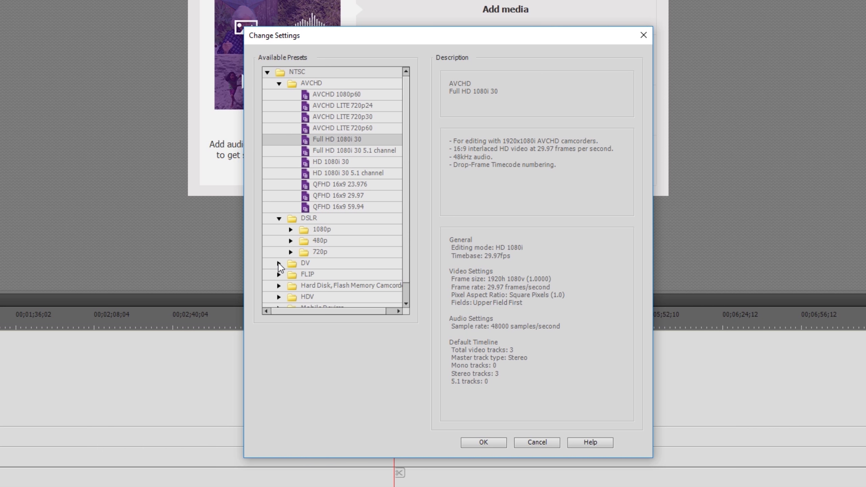
left_click(278, 263)
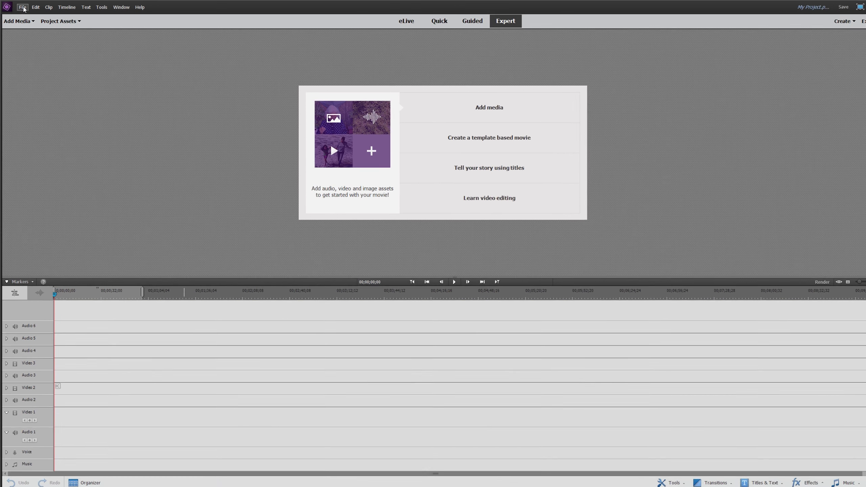
- Create a new project using the NTSC AVCHD LITE 720p24 preset
left_click(40, 10)
mouse_move(68, 25)
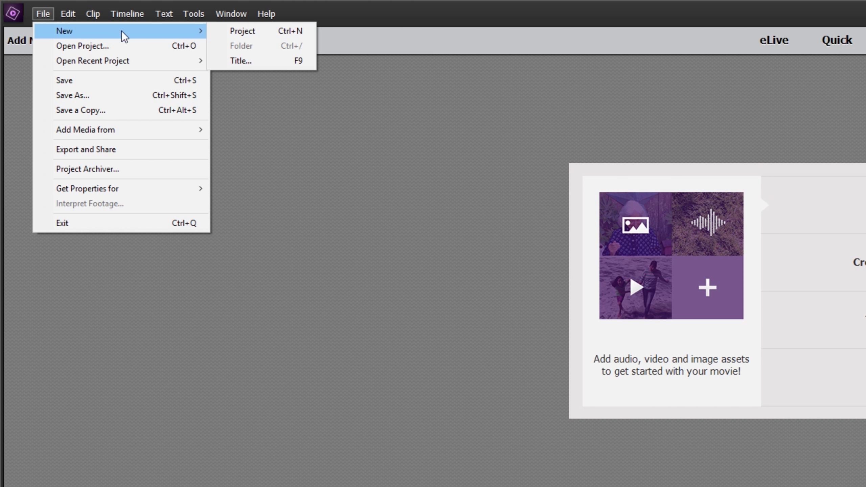
left_click(255, 31)
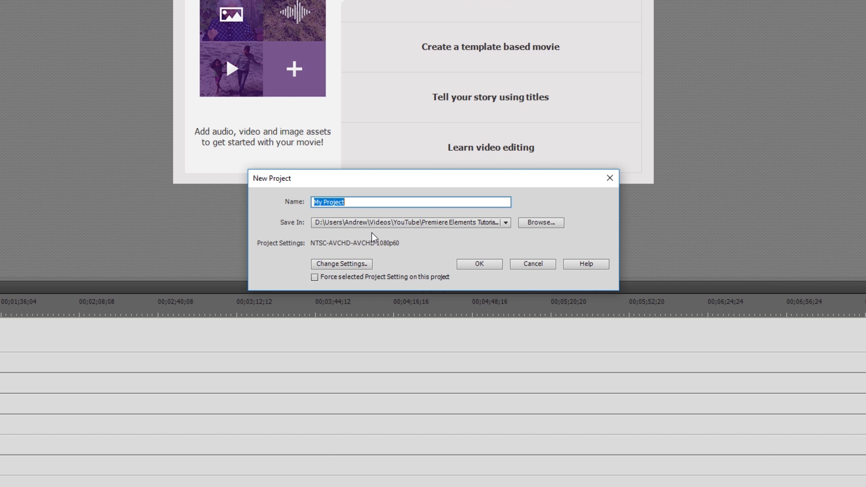
left_click(364, 264)
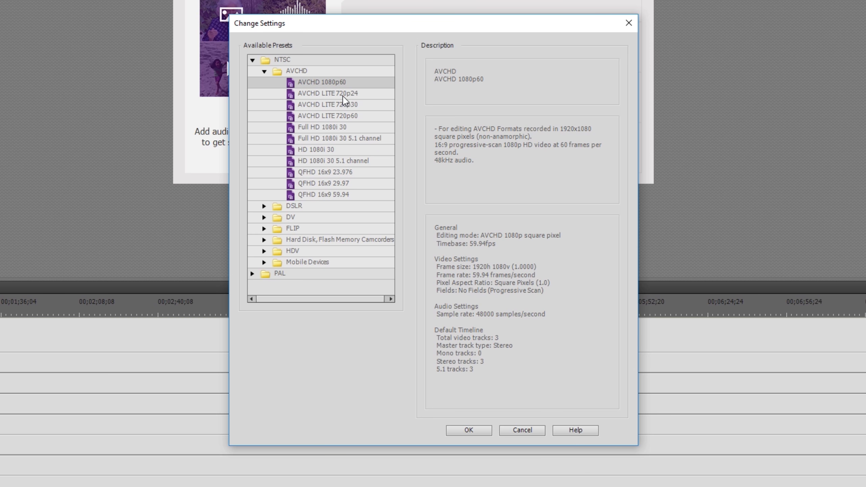
left_click(358, 94)
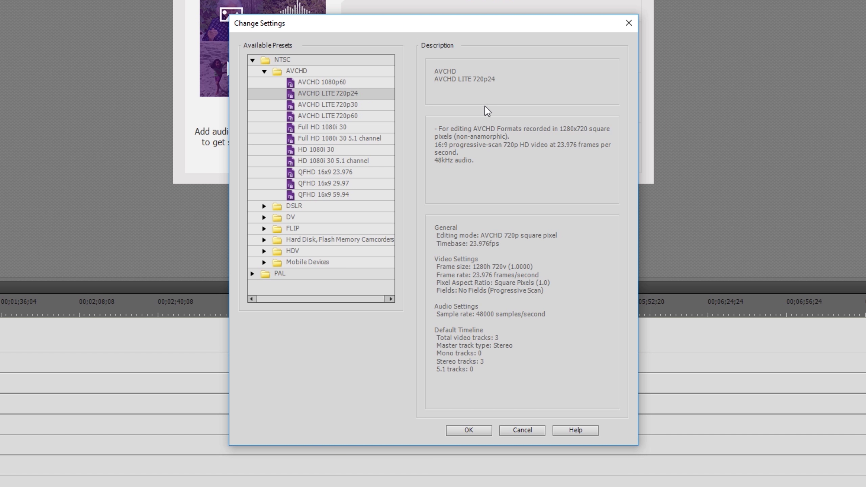
left_click(478, 431)
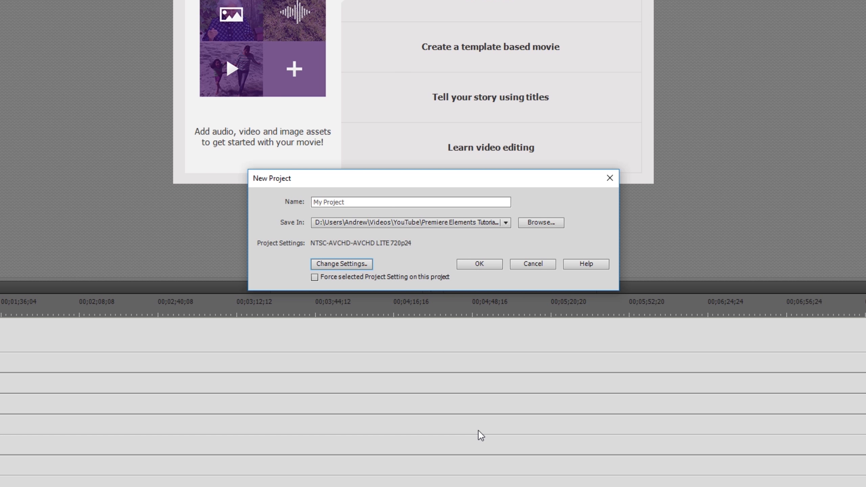
left_click(479, 263)
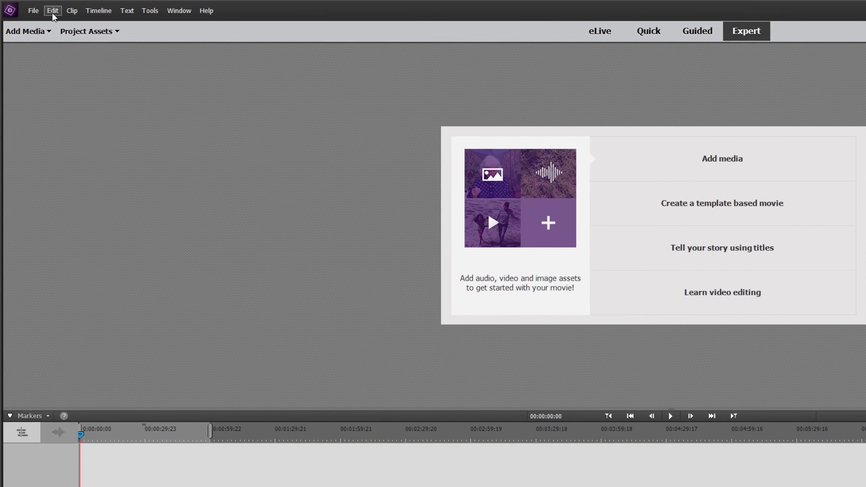
- Check the editing mode, timebase and frame size in the project's general settings, leaving them unchanged
left_click(31, 6)
mouse_move(140, 312)
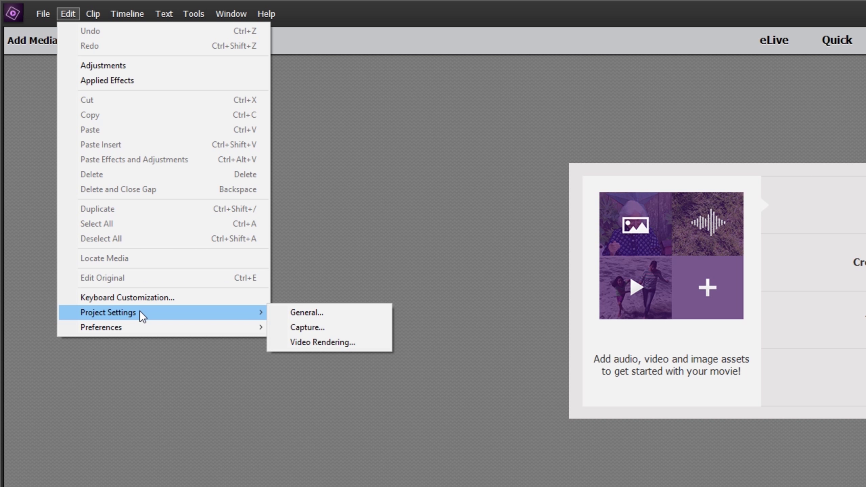
left_click(336, 312)
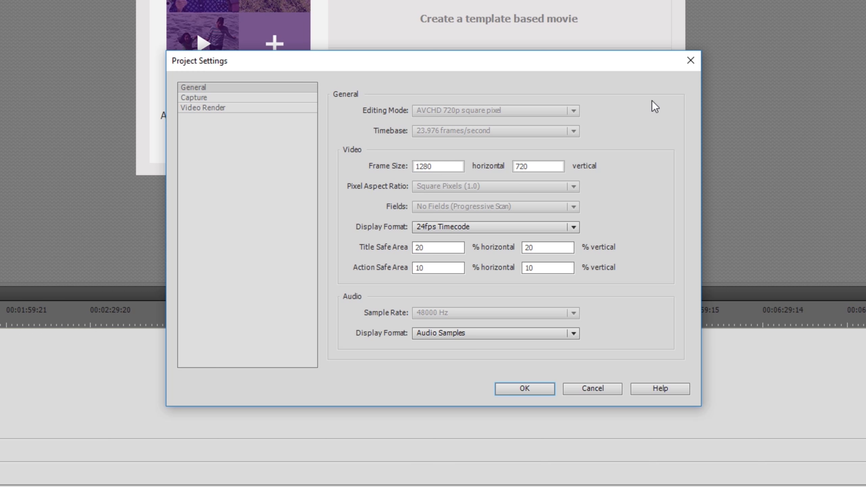
left_click(589, 389)
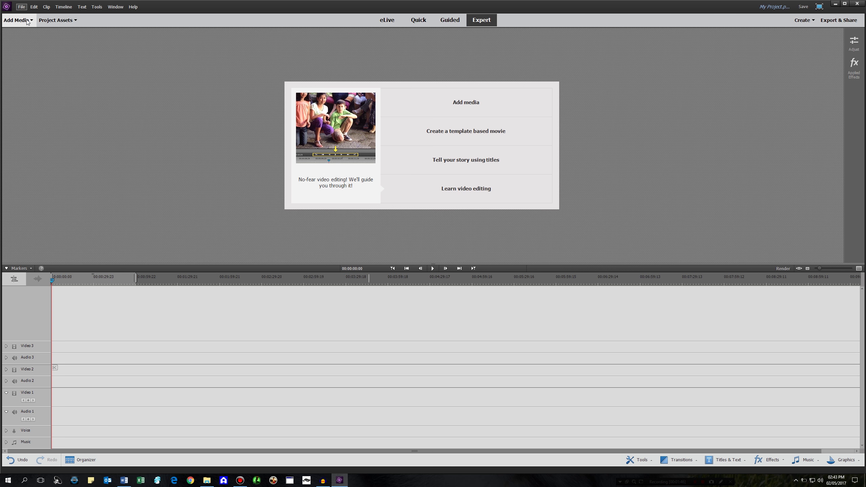
left_click(28, 23)
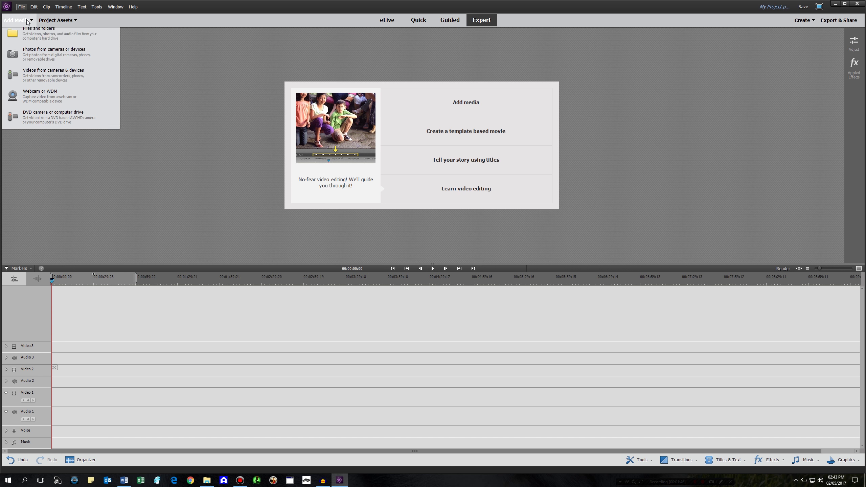
left_click(31, 60)
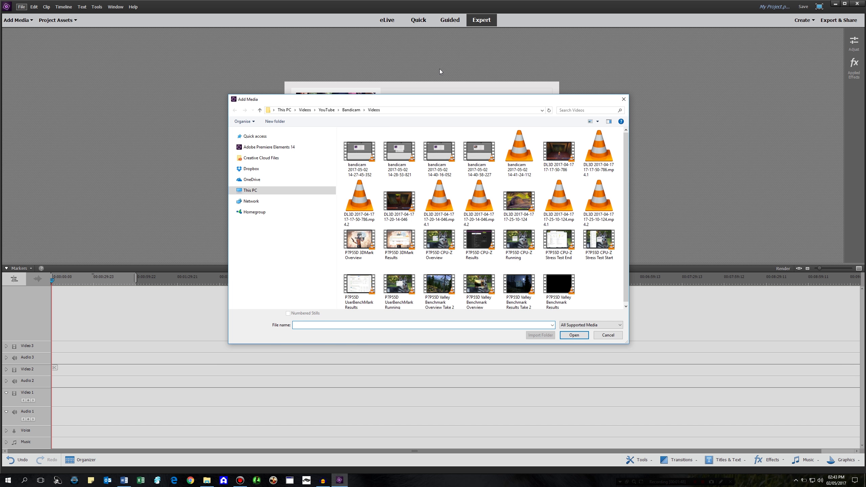
double_click(558, 153)
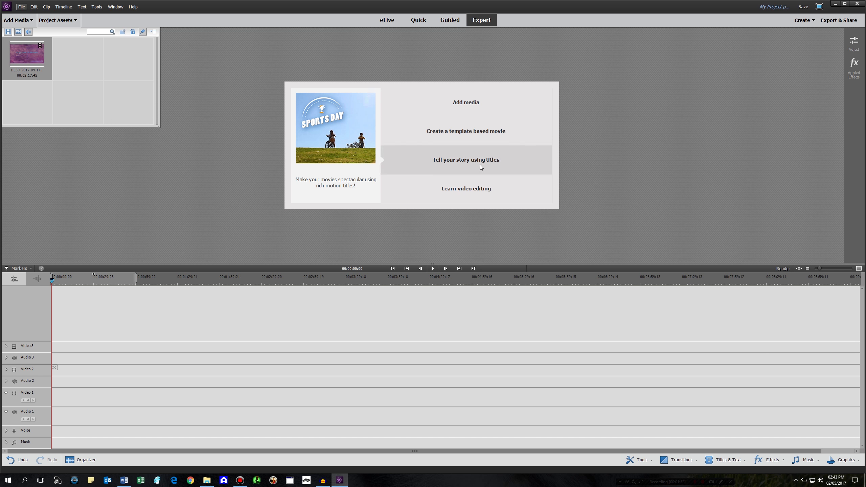
left_click_drag(37, 56, 54, 417)
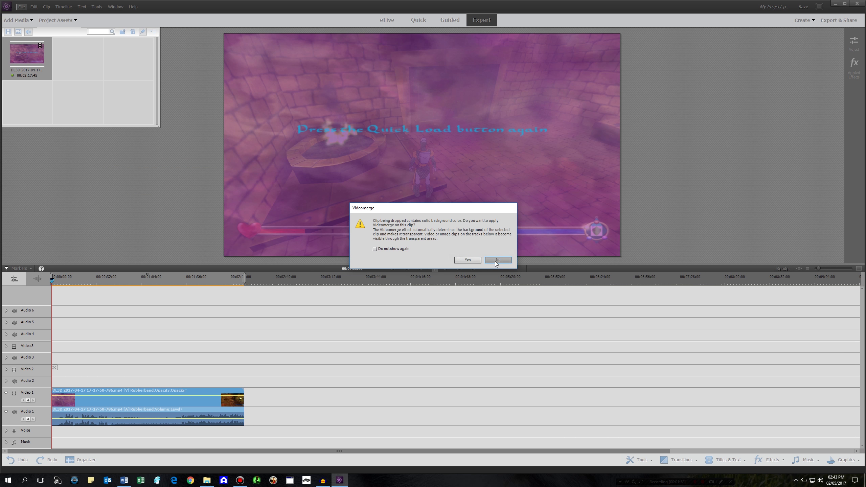
left_click(498, 260)
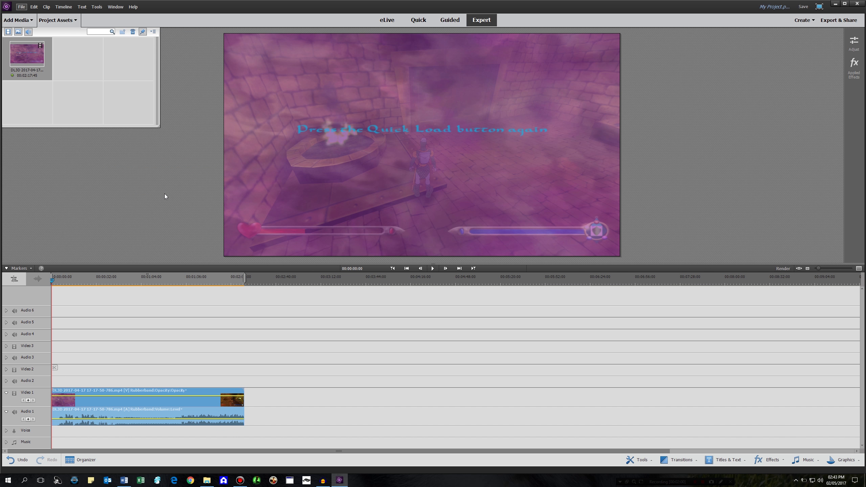
- View the general project settings again with the clip on the timeline
left_click(34, 7)
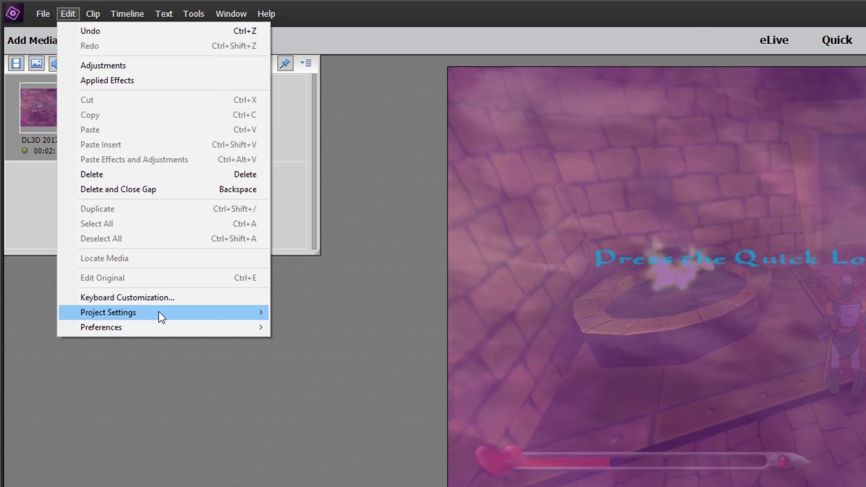
mouse_move(87, 156)
left_click(345, 313)
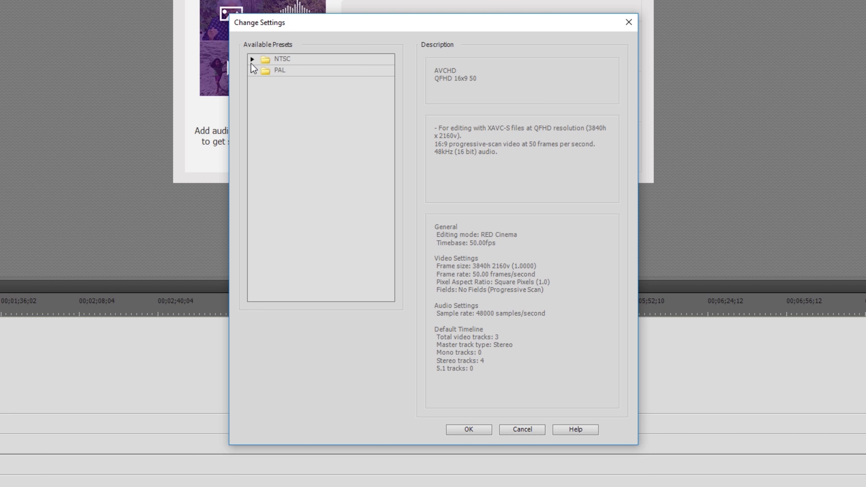
- Review the NTSC AVCHD presets QFHD 16x9 23.976, 29.97 and 59.94
left_click(252, 59)
left_click(265, 71)
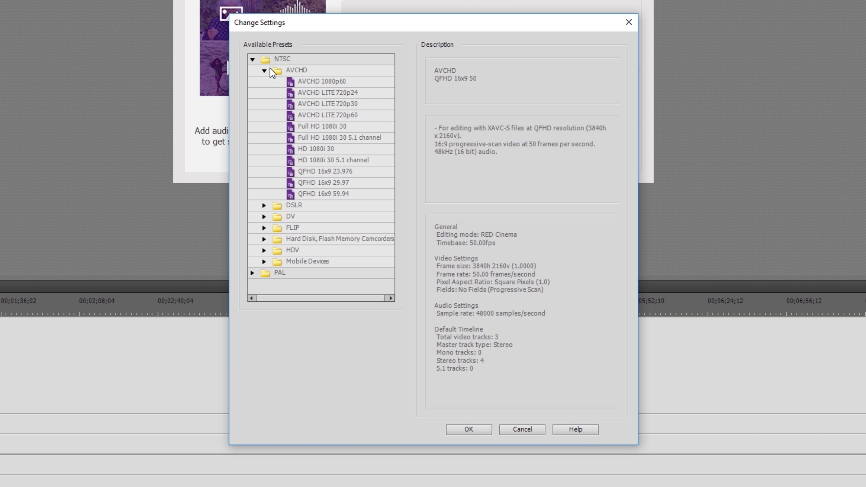
left_click(356, 176)
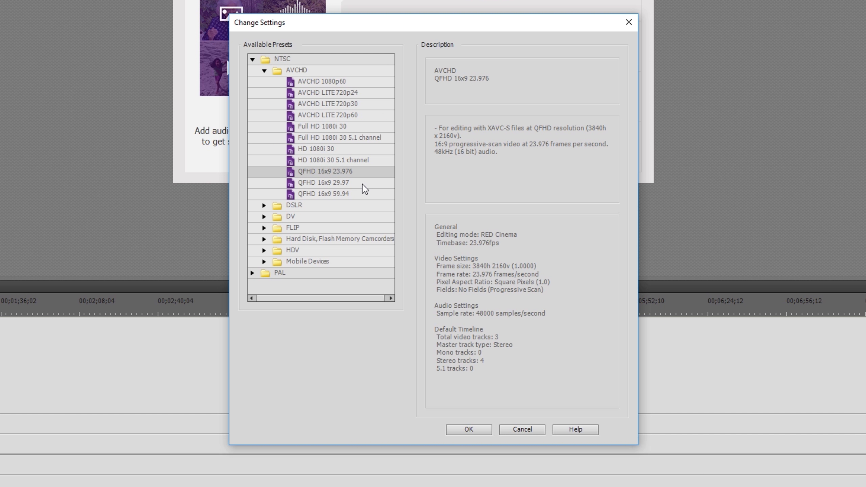
left_click(364, 184)
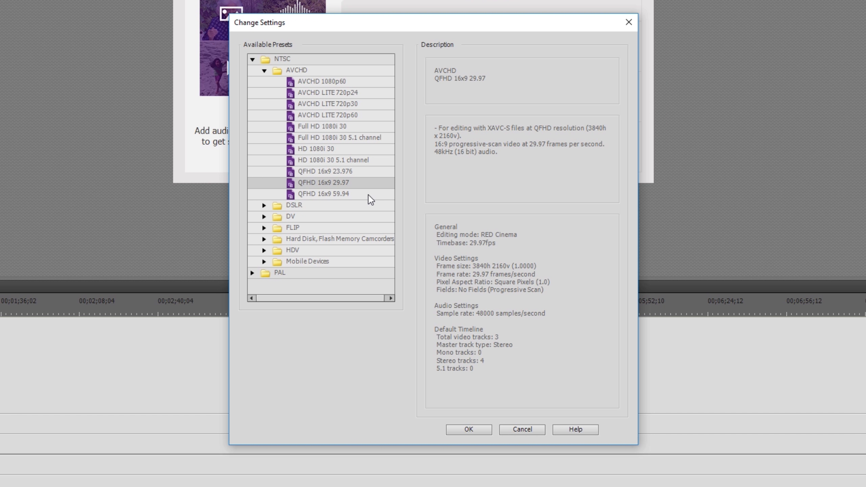
left_click(371, 197)
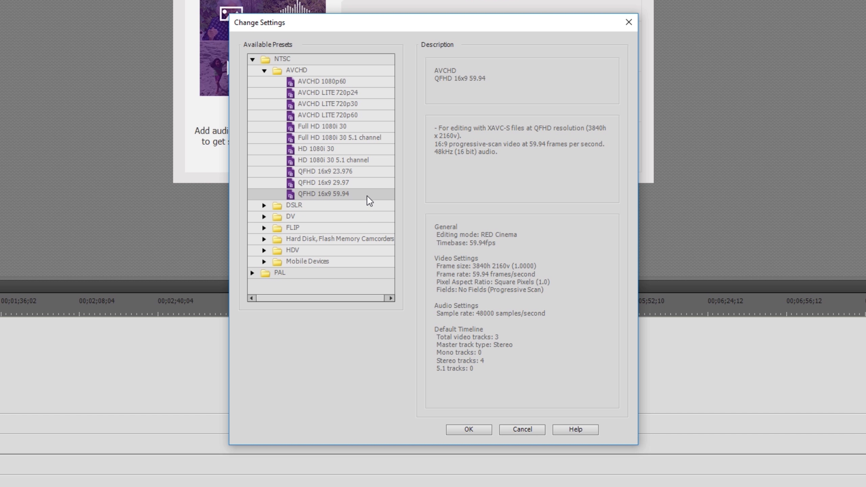
- Review the PAL AVCHD presets QFHD 16x9 25 and QFHD 16x9 50
left_click(253, 59)
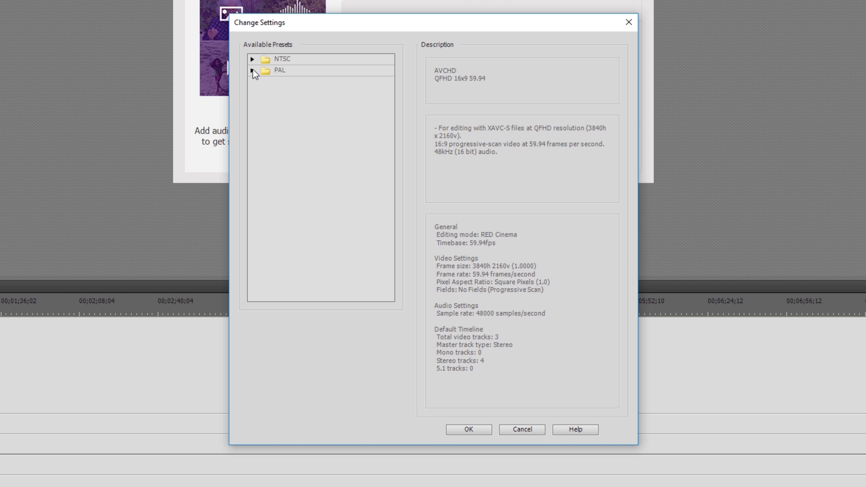
left_click(253, 71)
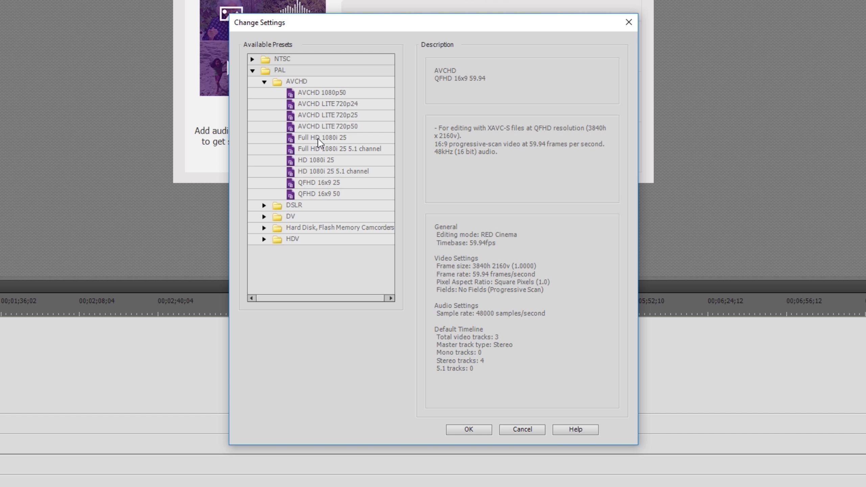
left_click(363, 186)
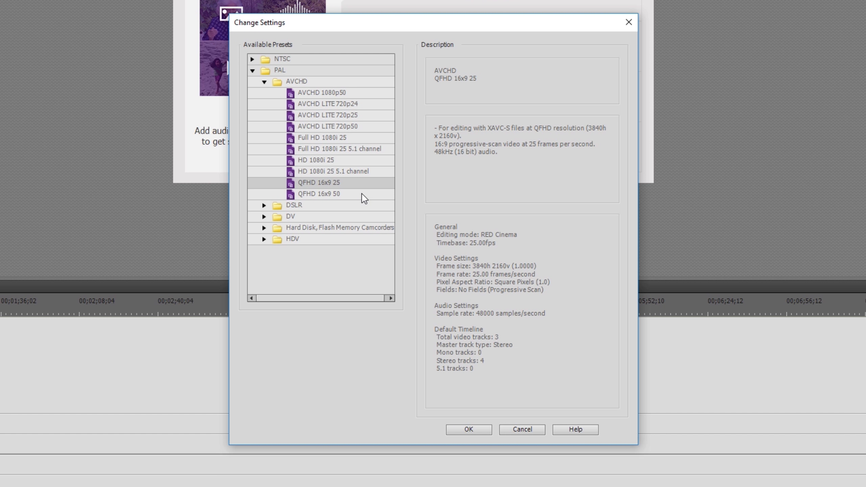
left_click(363, 194)
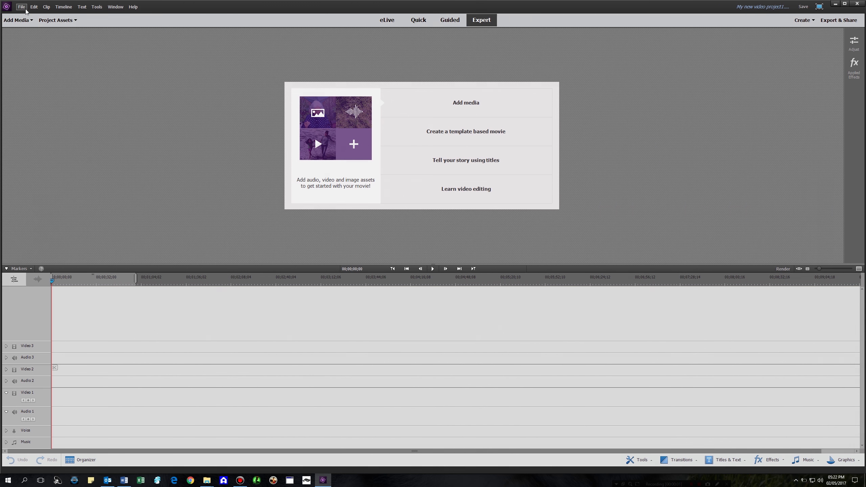
- Start a new project and open its list of setting presets
left_click(26, 9)
mouse_move(34, 15)
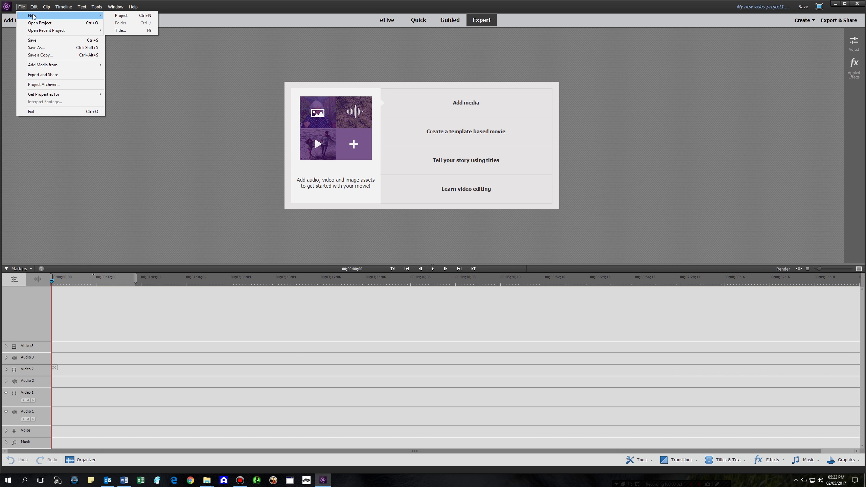
left_click(121, 16)
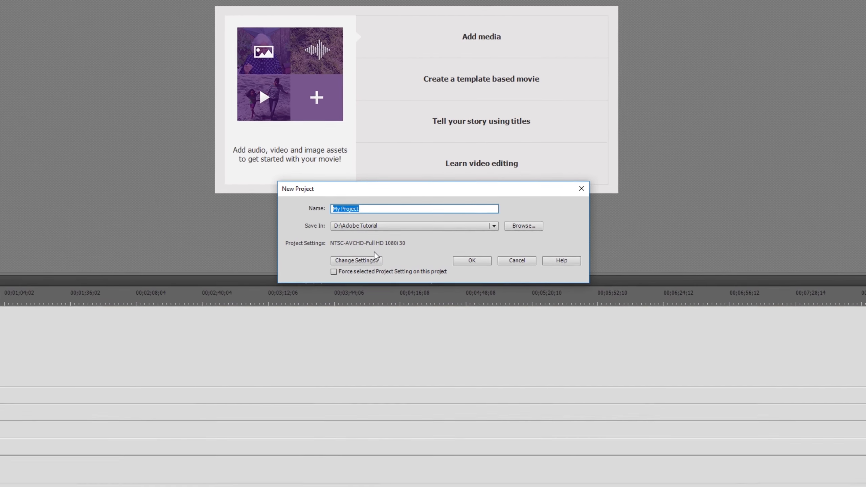
left_click(372, 261)
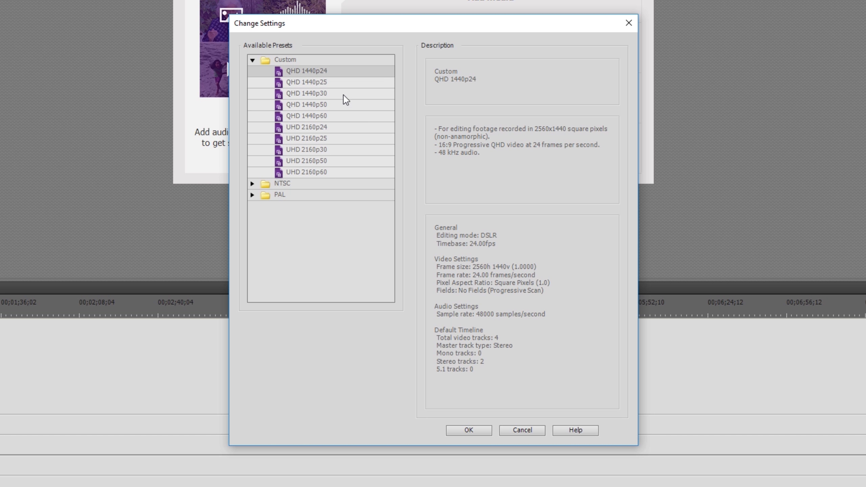
- Review the custom QHD presets 1440p25, 1440p30, 1440p50 and 1440p60
left_click(334, 84)
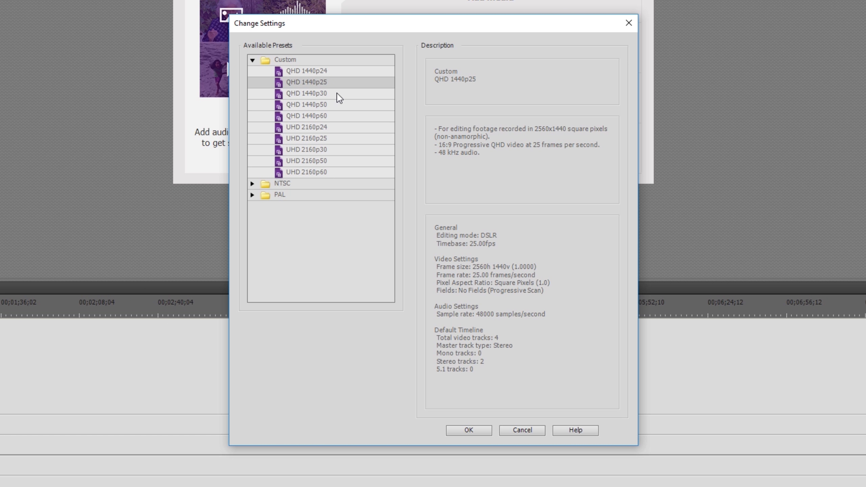
left_click(337, 92)
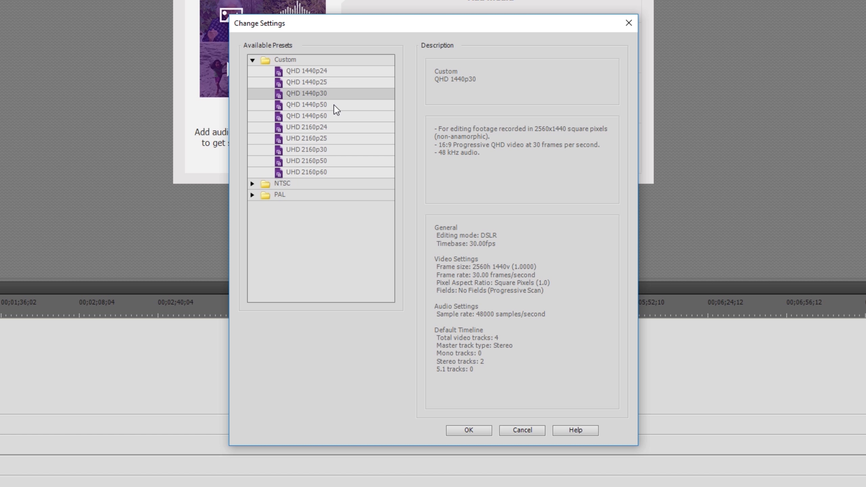
left_click(336, 105)
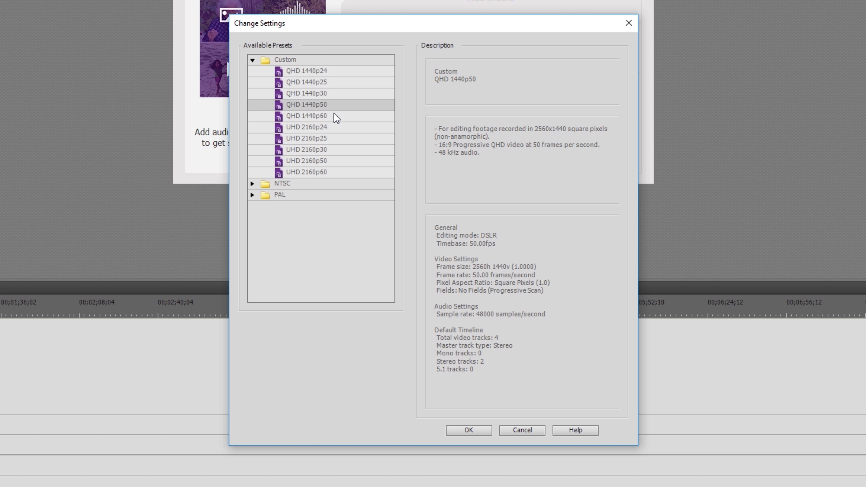
left_click(336, 118)
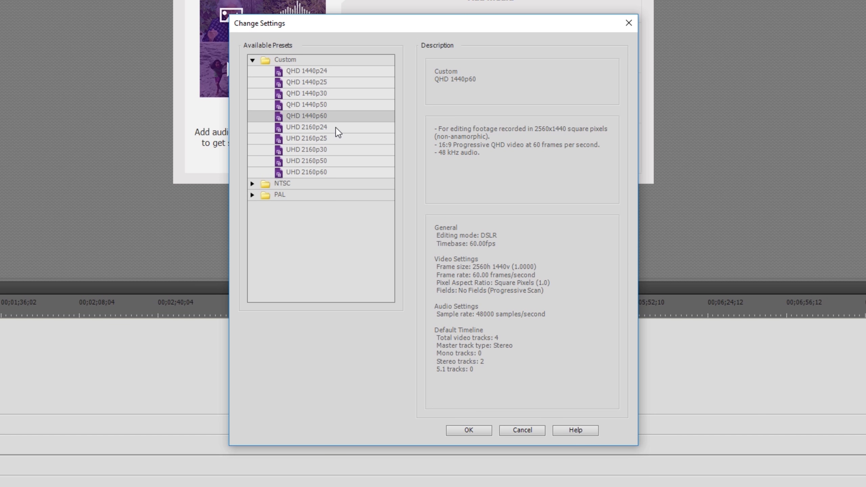
- Review the custom UHD presets from 2160p24 to 2160p60
left_click(336, 127)
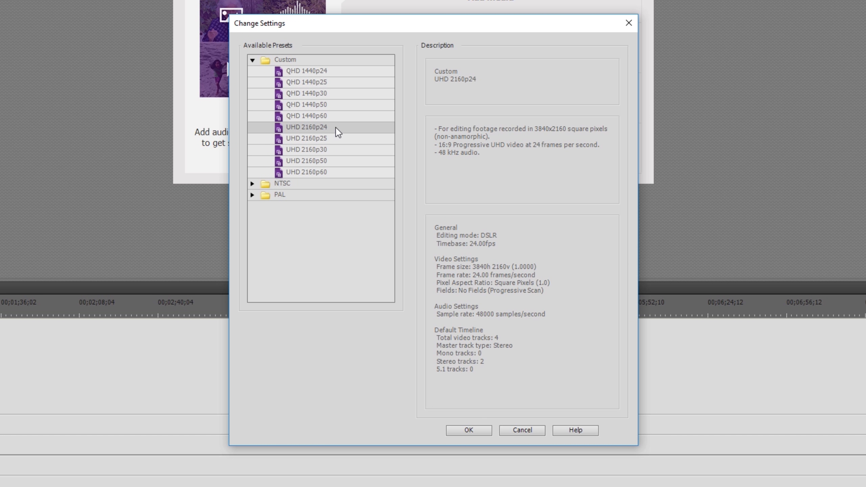
left_click(336, 138)
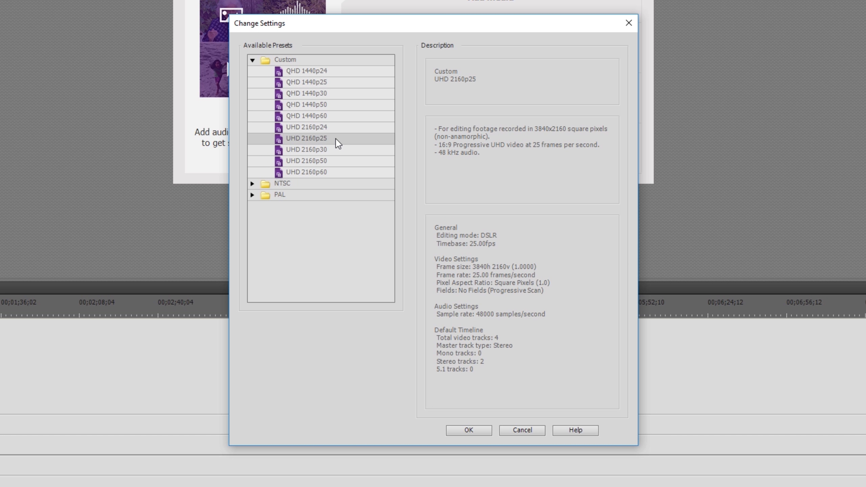
left_click(341, 149)
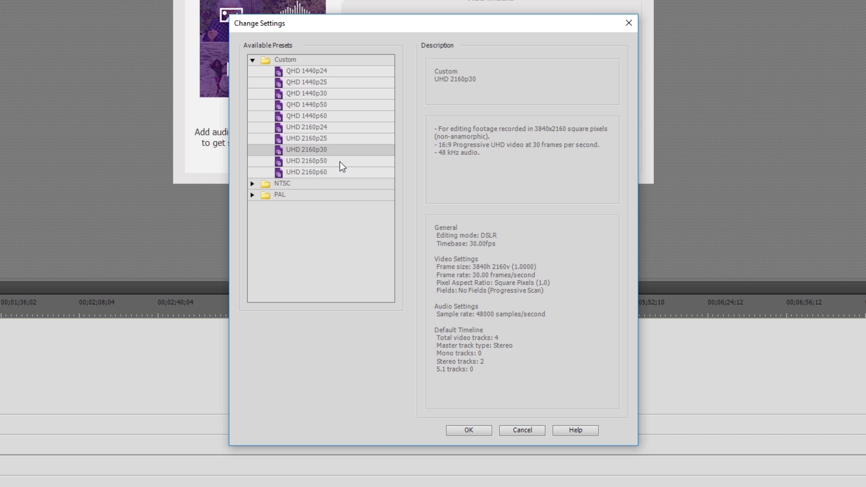
left_click(342, 163)
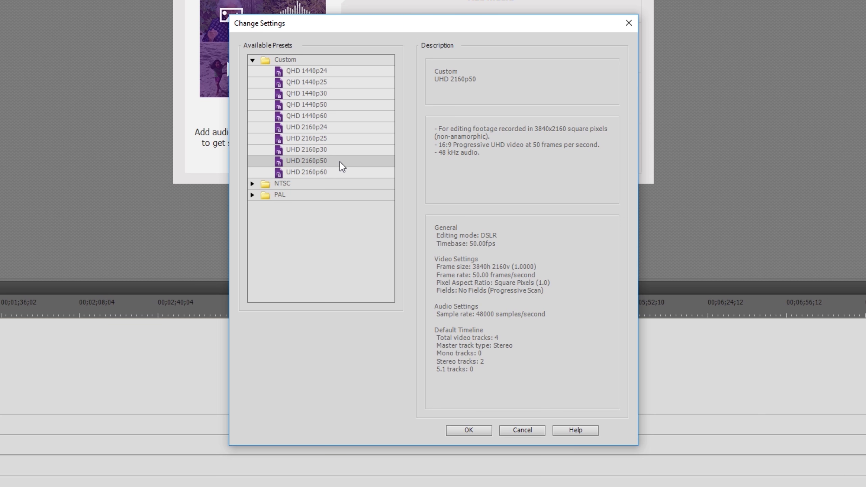
left_click(345, 172)
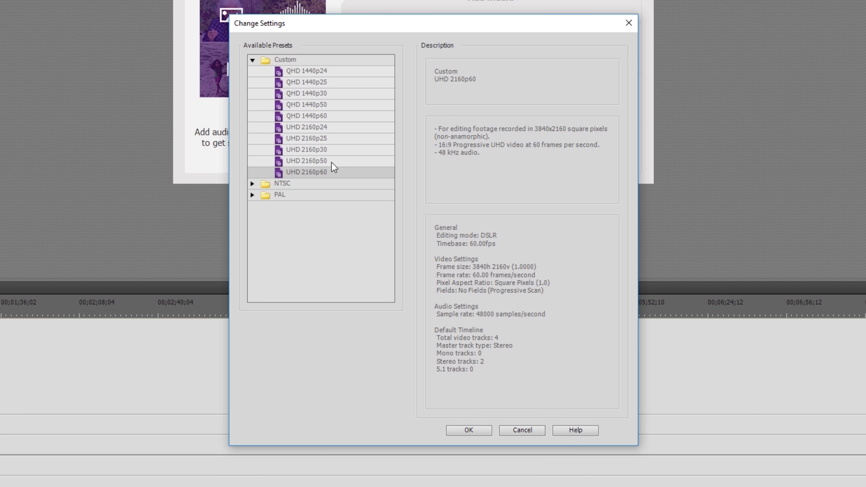
- Create the project with the custom QHD 1440p60 preset, forcing the selected project setting on it
left_click(307, 116)
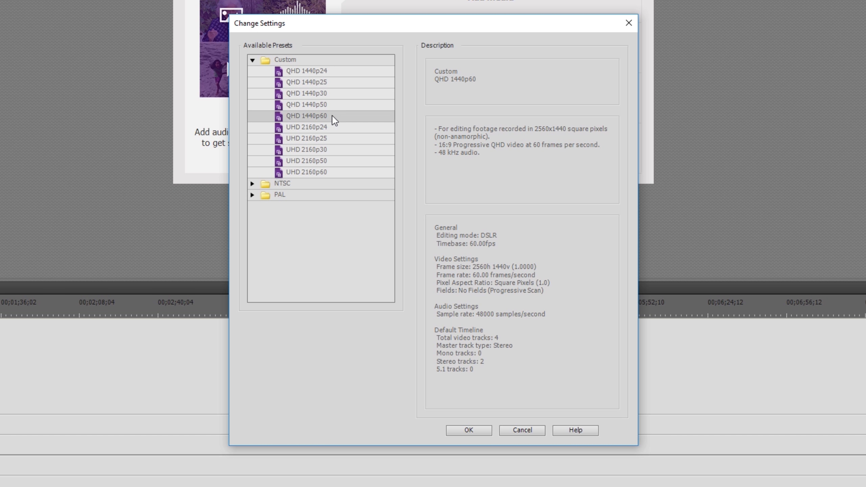
left_click(482, 431)
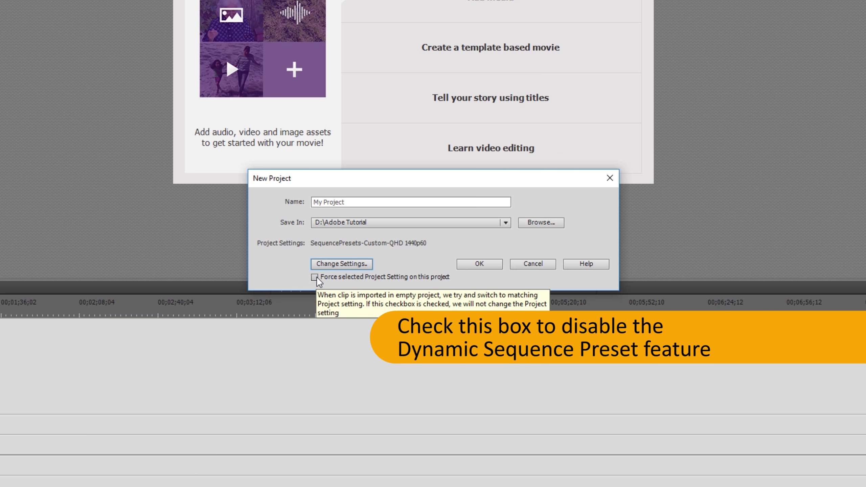
left_click(317, 280)
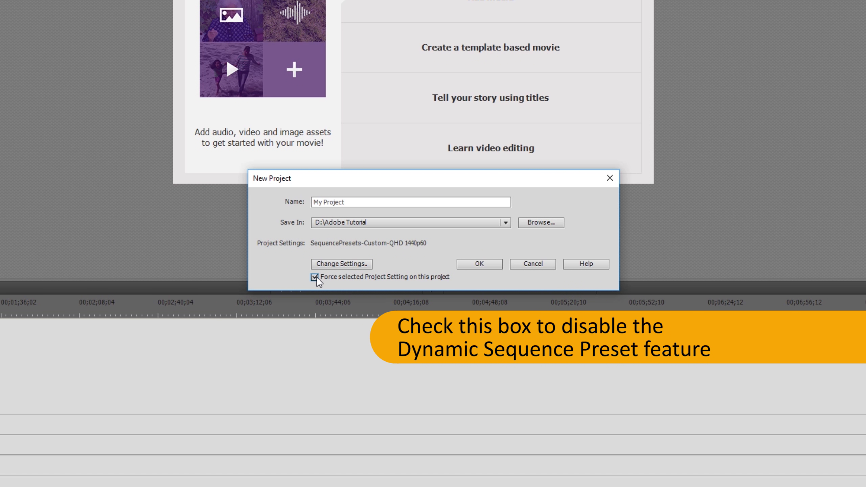
left_click(486, 260)
left_click(491, 252)
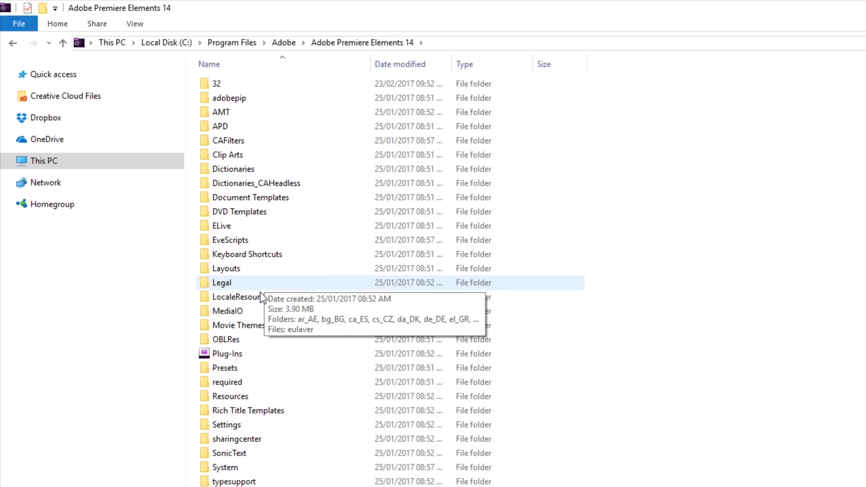
- Go to the SequencePresets folder inside the program's Settings folder and select its NTSC folder
double_click(248, 426)
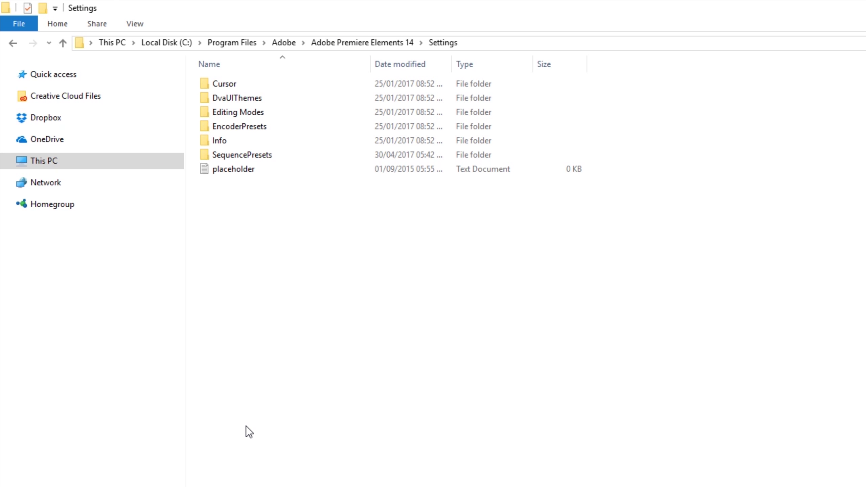
double_click(281, 154)
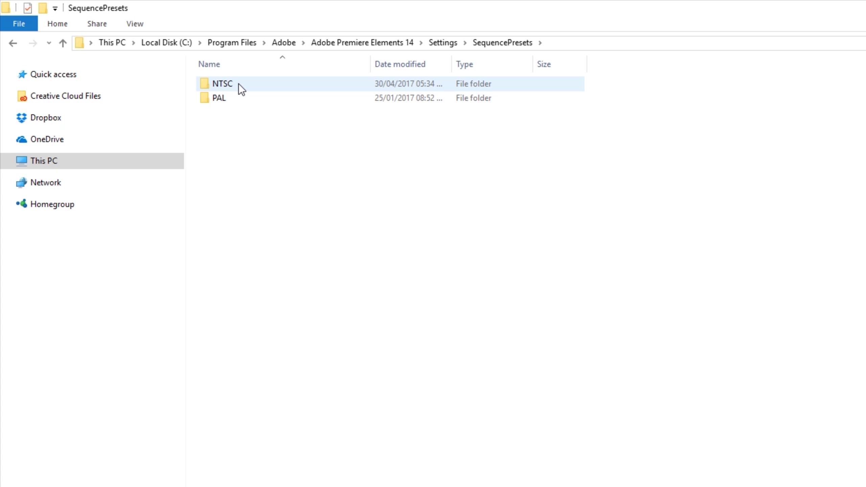
left_click(238, 84)
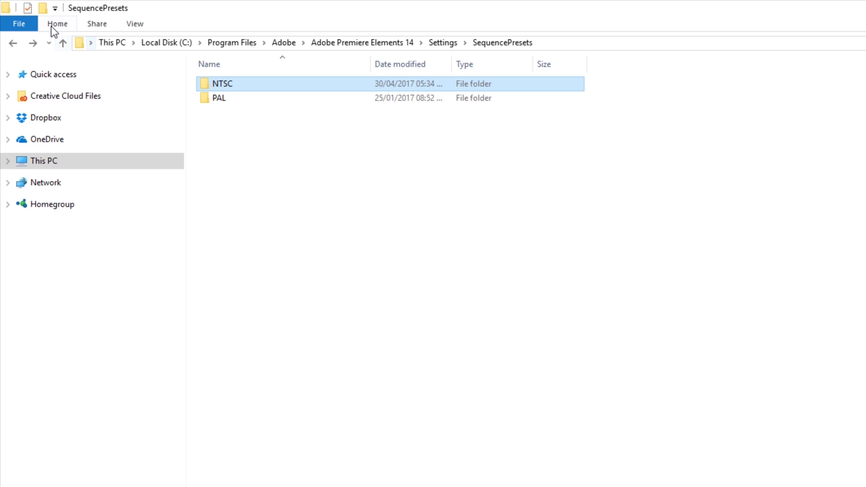
- Create a new folder named Custom in SequencePresets, granting the administrator permission it needs
left_click(45, 8)
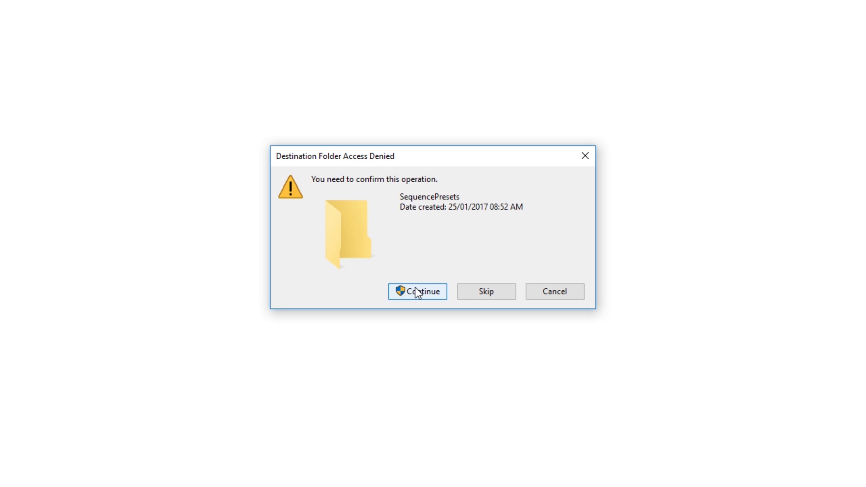
left_click(416, 288)
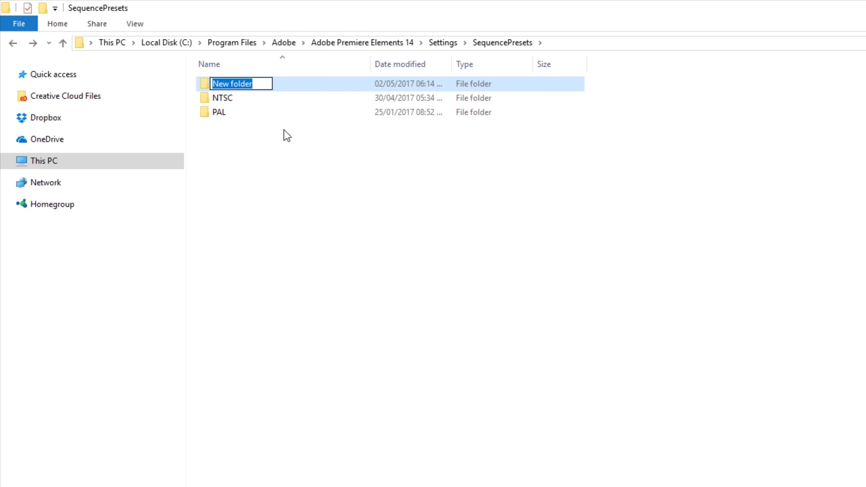
type("Custom")
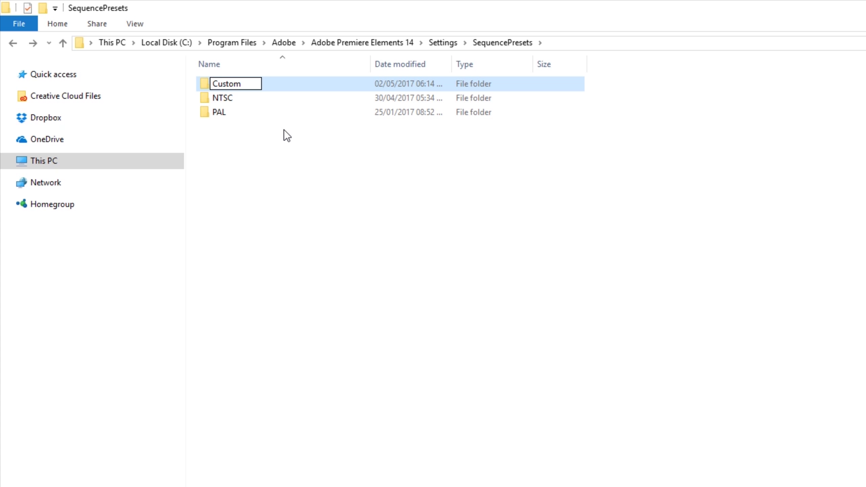
key("Return")
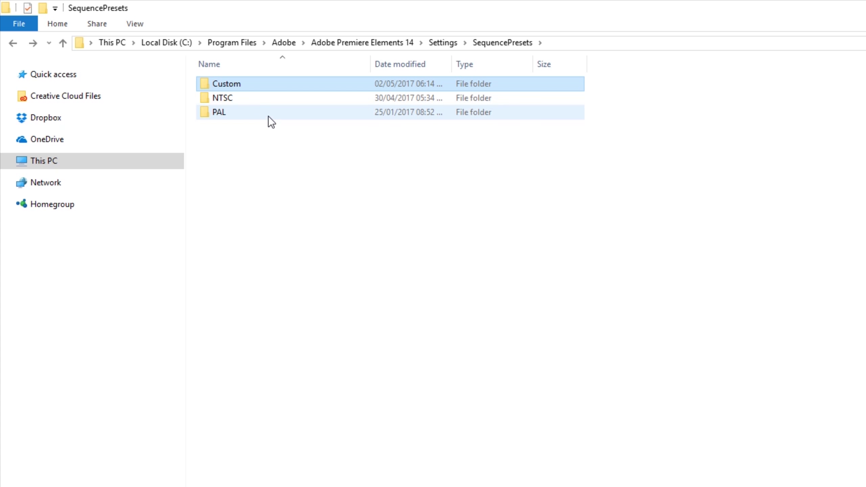
- Copy DSLR 1080p30.sqpreset from the NTSC > DSLR > 1080p folder into the Custom folder, granting administrator permission
double_click(247, 98)
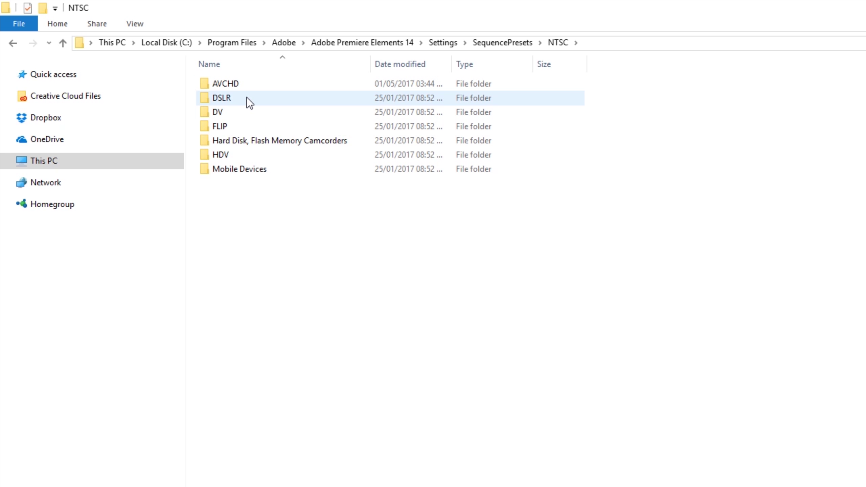
double_click(247, 98)
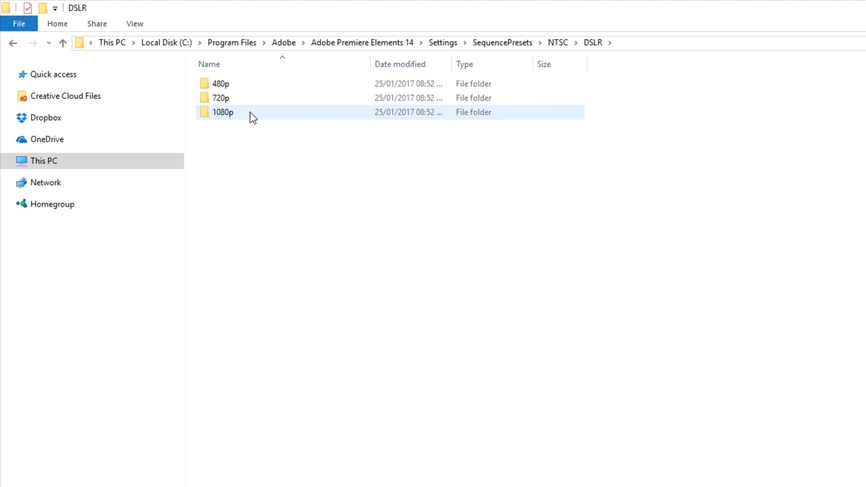
double_click(251, 113)
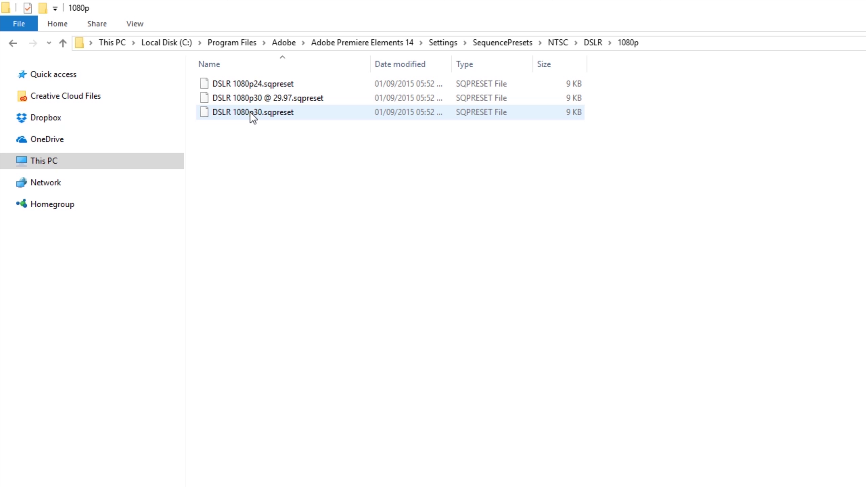
left_click(284, 118)
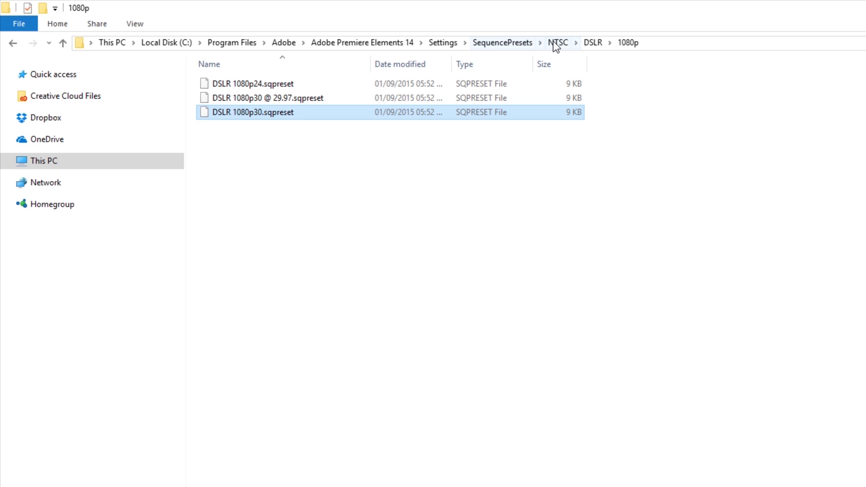
left_click(511, 42)
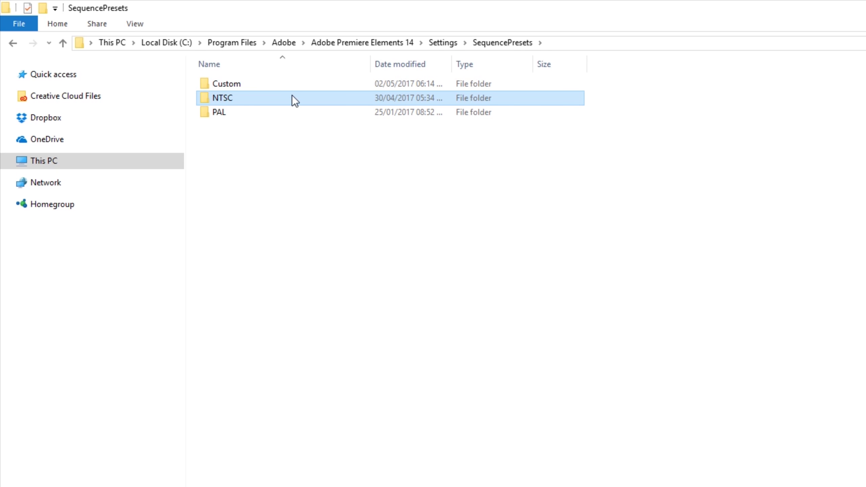
double_click(247, 84)
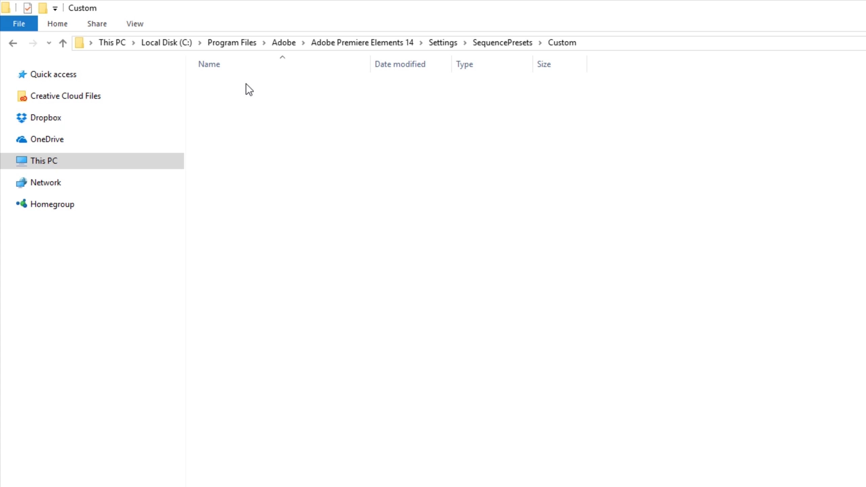
key("ctrl+v")
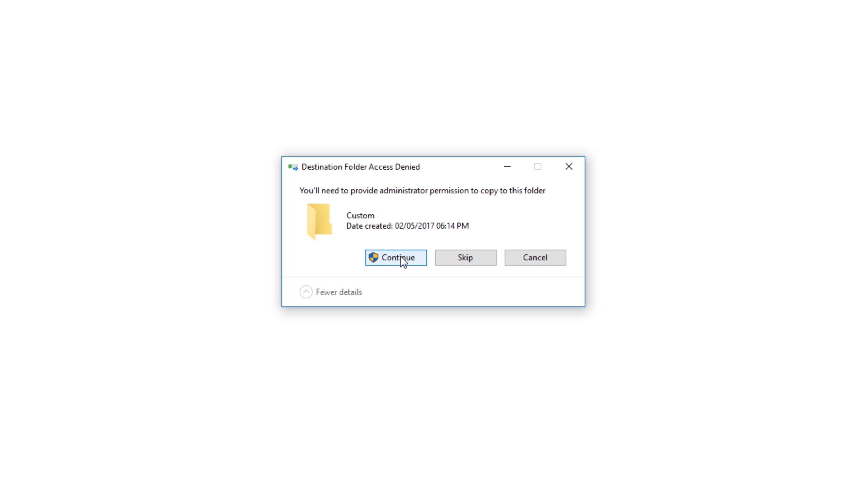
left_click(400, 256)
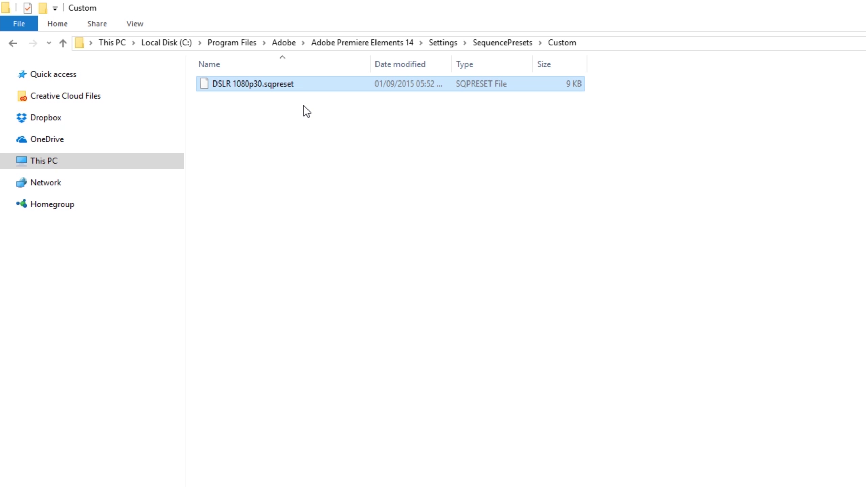
- Rename the copied preset file as QHD 1440p60.sqpreset
right_click(298, 84)
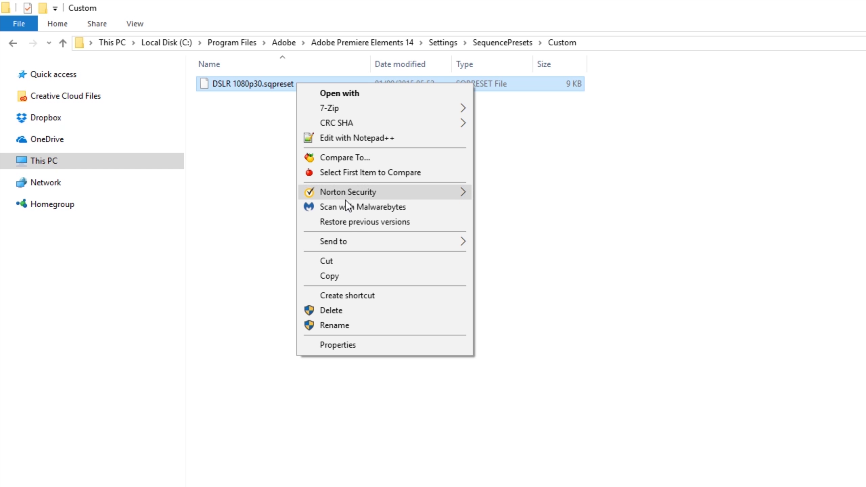
left_click(342, 322)
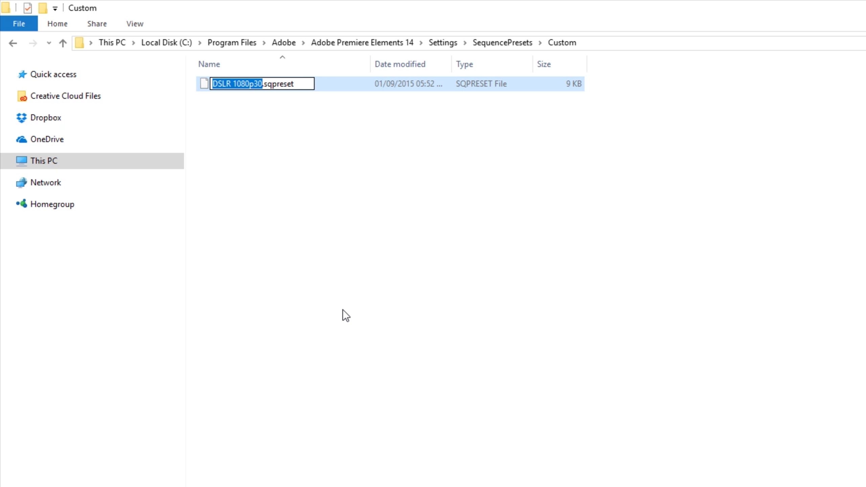
type("QHD")
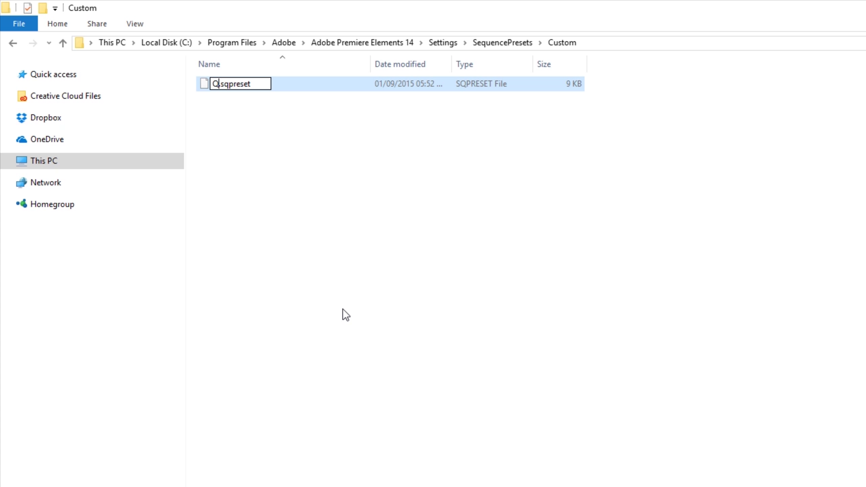
type(" 1440")
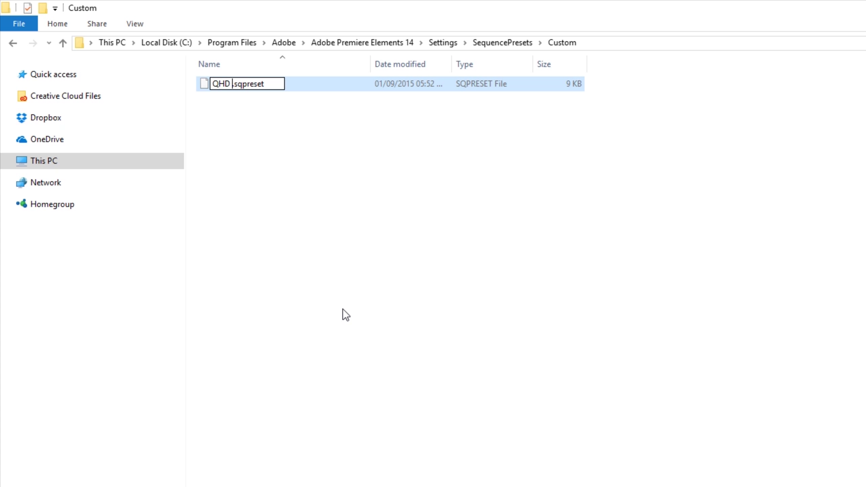
type("p60")
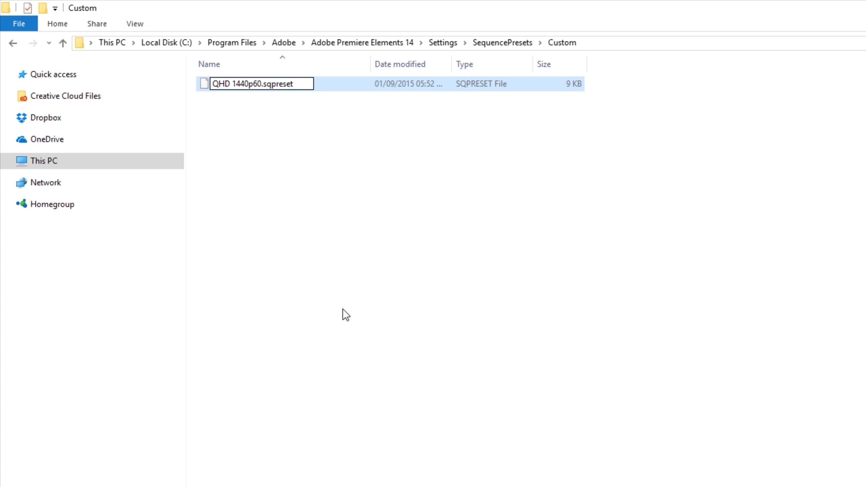
key("Return")
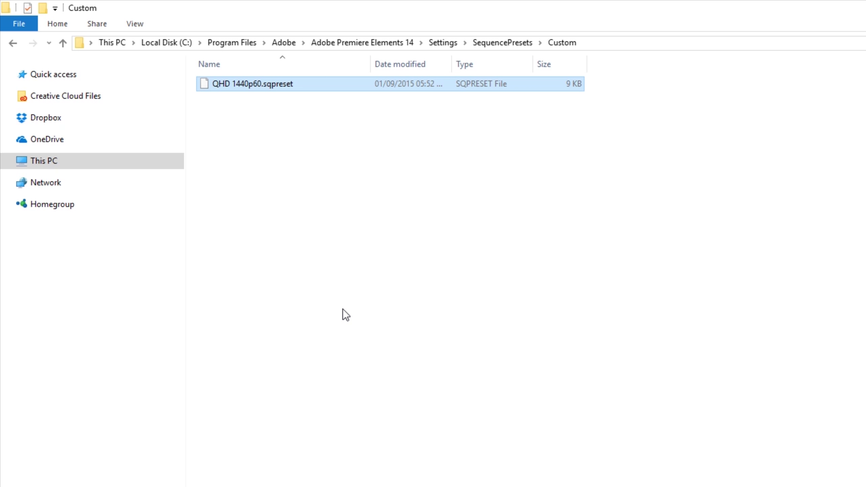
- Open QHD 1440p60.sqpreset for editing in Notepad++
right_click(300, 83)
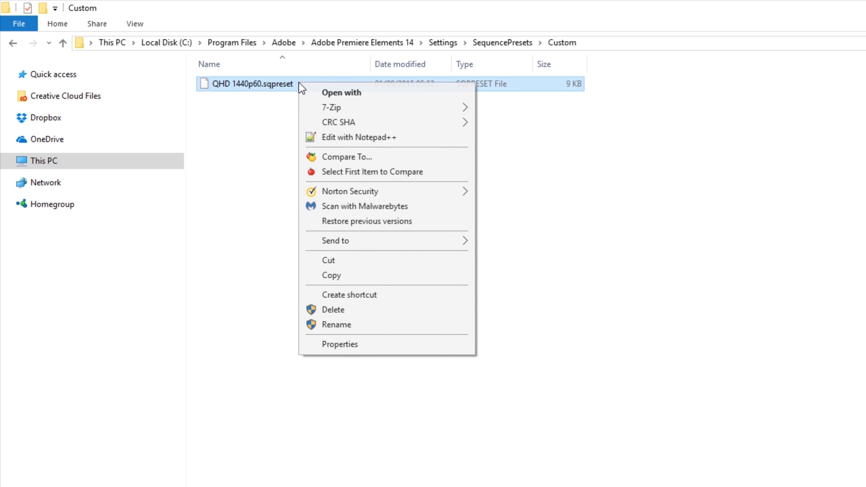
left_click(364, 138)
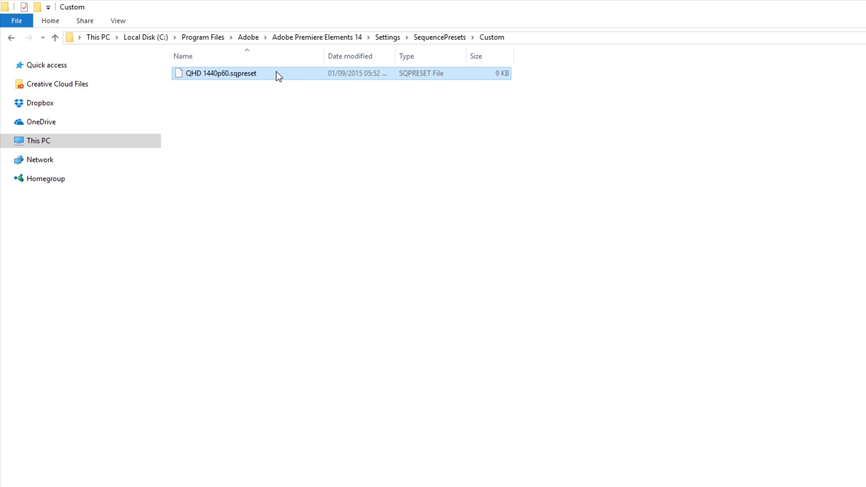
- Open QHD 1440p60.sqpreset in Notepad without making it the default app for .sqpreset files, and look at its save commands
right_click(277, 73)
left_click(303, 83)
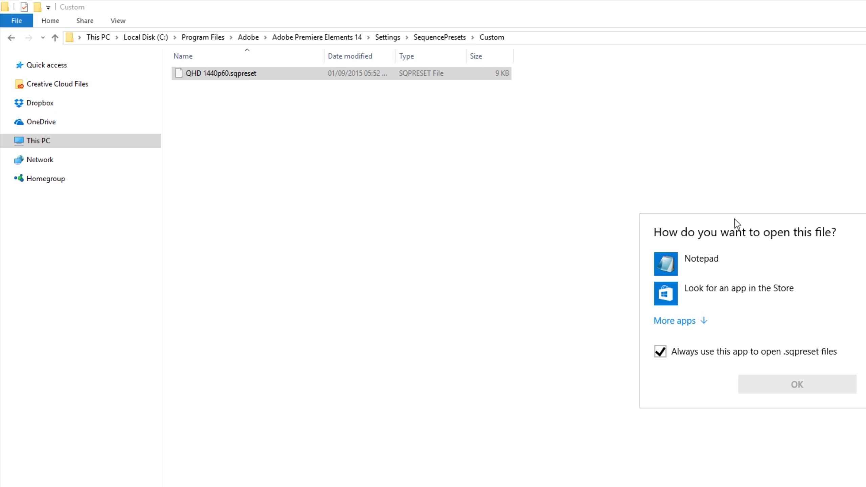
left_click(735, 254)
left_click(661, 353)
left_click(805, 394)
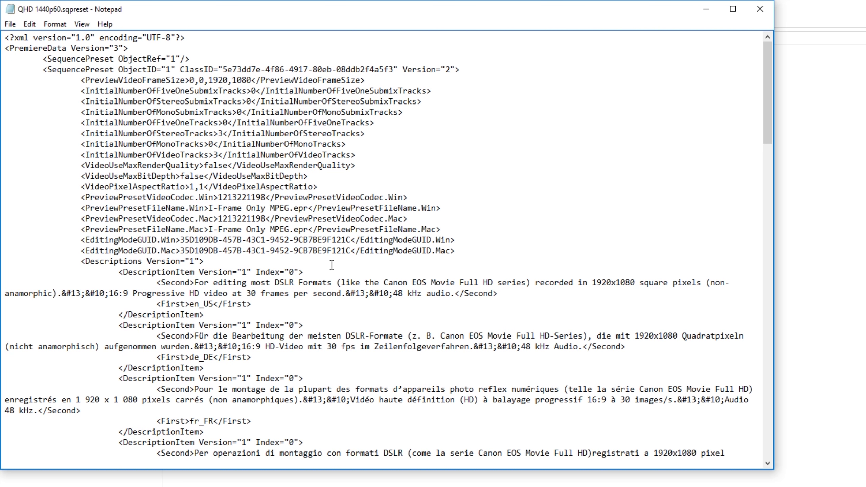
left_click(11, 23)
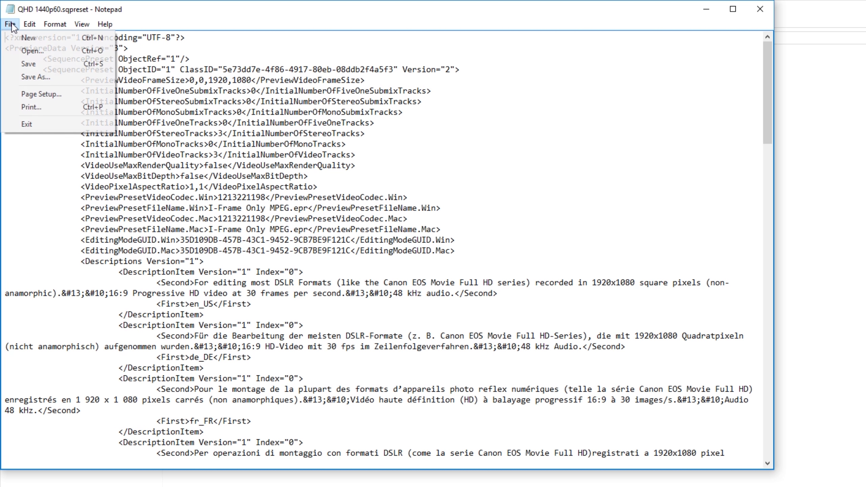
left_click(48, 75)
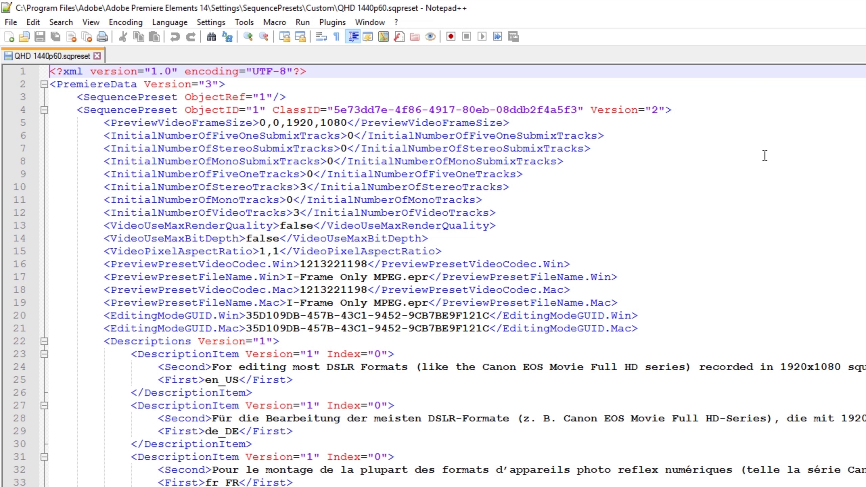
- Examine the preset's opening XML lines in Notepad++, from the header through the preview frame size to the initial track counts
key("space")
key("BackSpace")
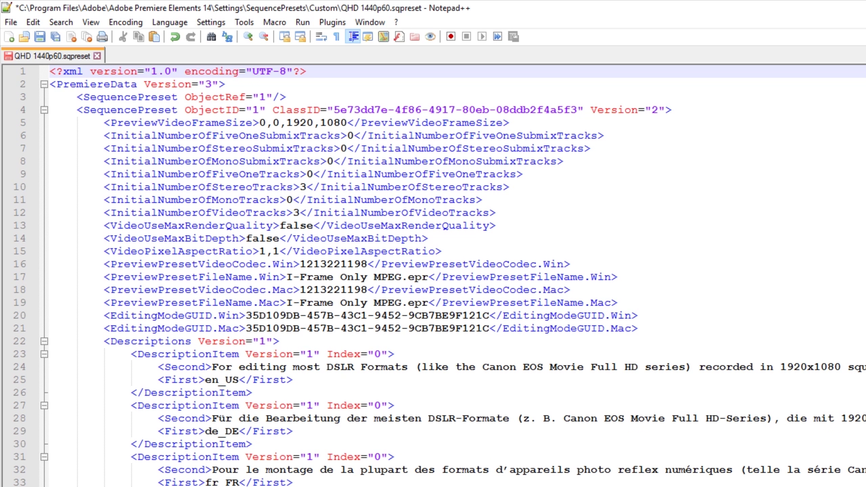
key("Down")
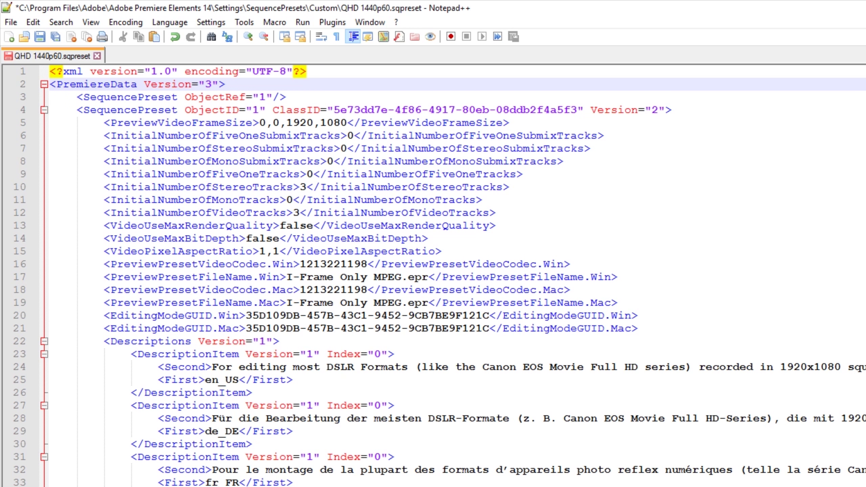
key("Down")
key("Down")
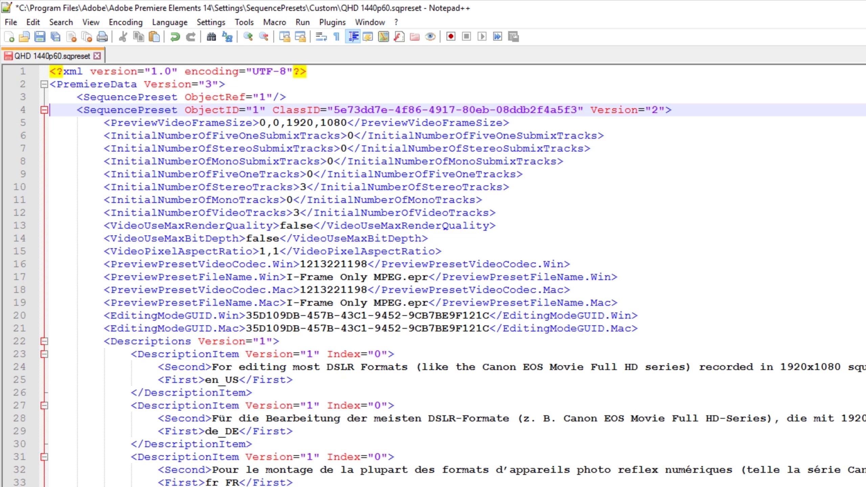
left_click(50, 123)
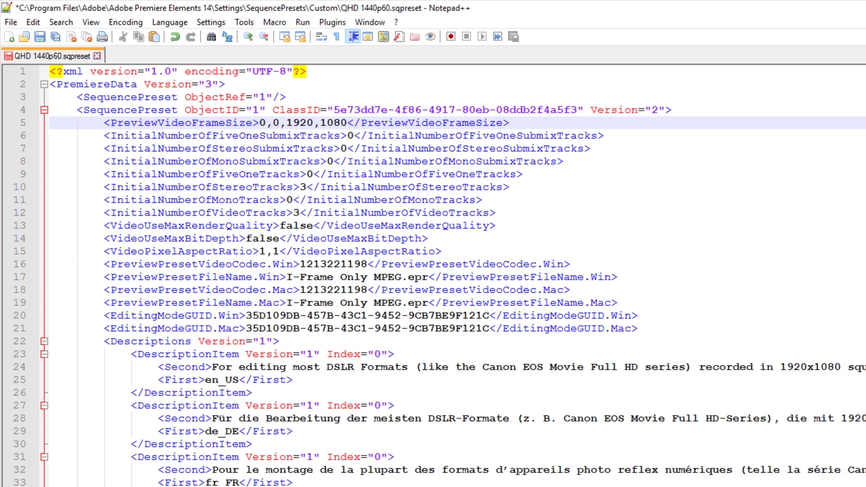
left_click(50, 135)
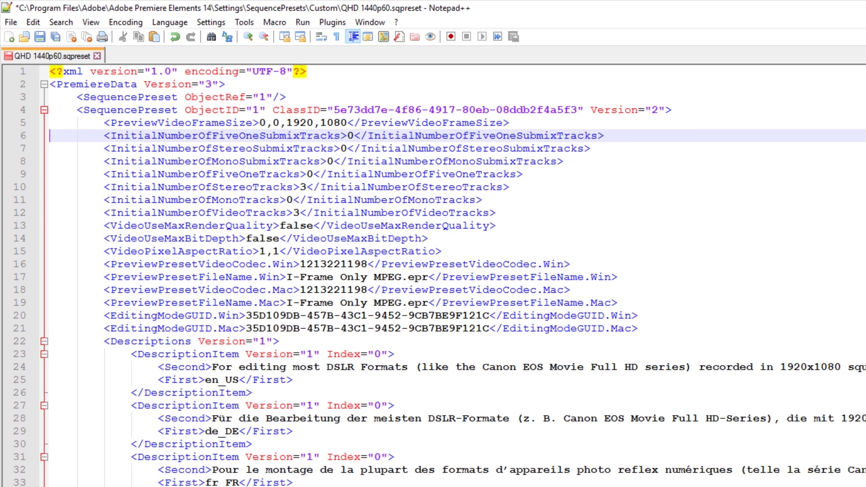
left_click(50, 148)
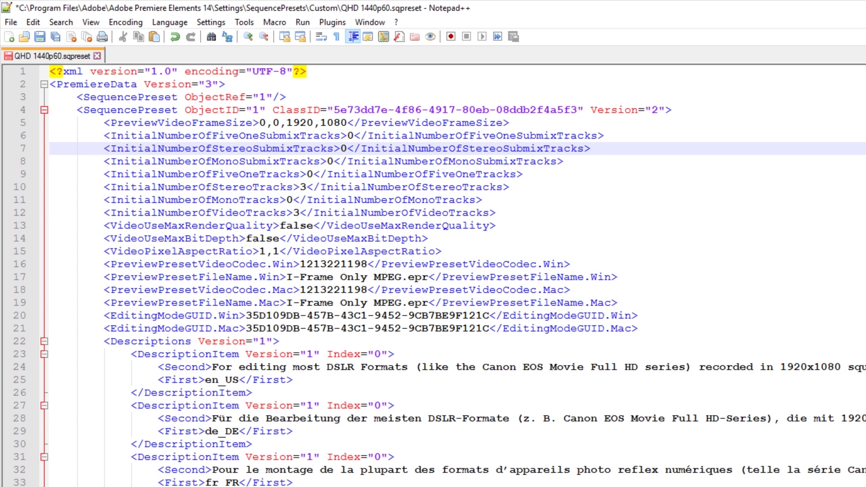
left_click(50, 161)
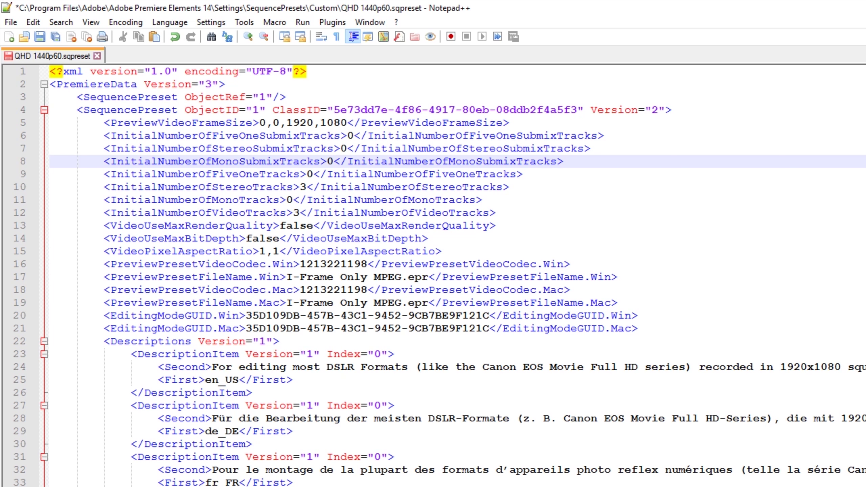
left_click(50, 174)
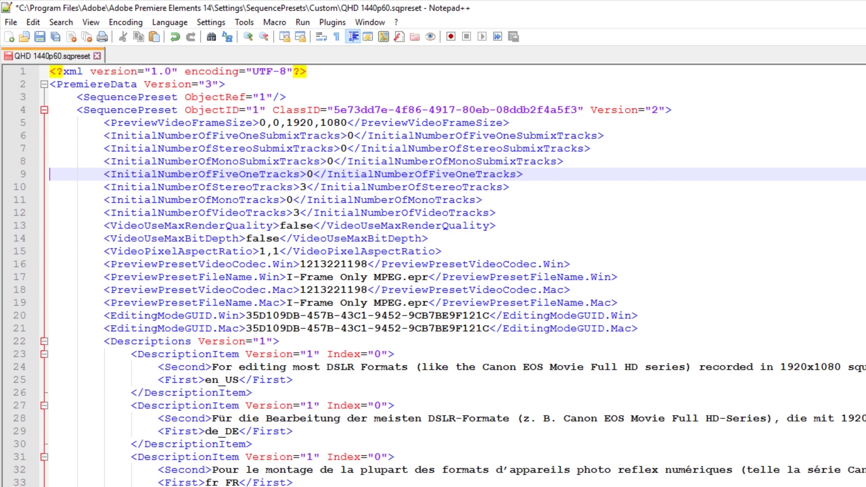
- Set the initial number of stereo tracks to 2 and the initial number of video tracks to 4 in the preset
left_click(50, 188)
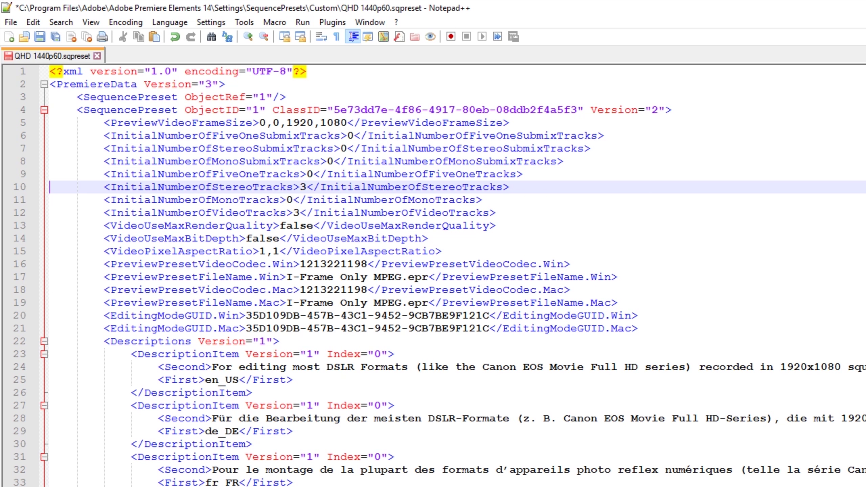
left_click(50, 200)
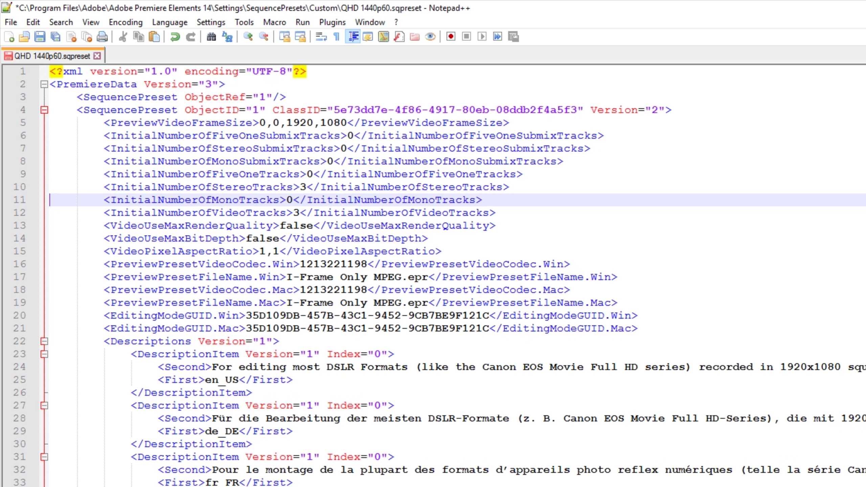
left_click(50, 213)
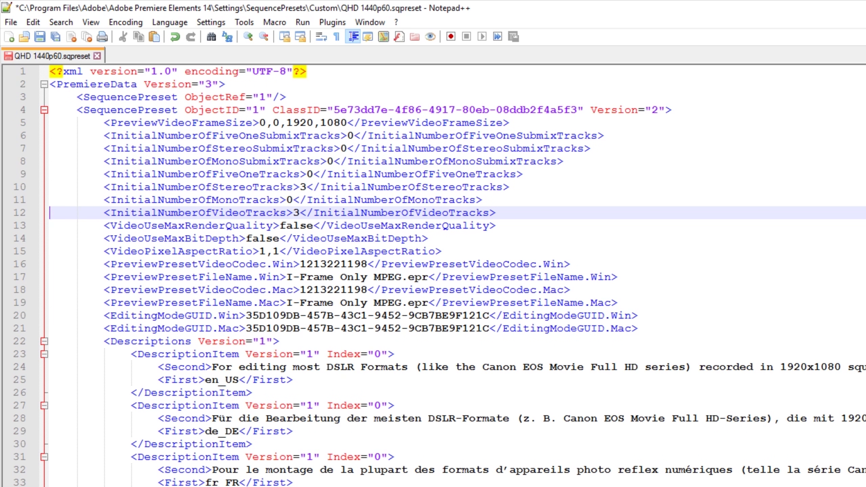
left_click(50, 200)
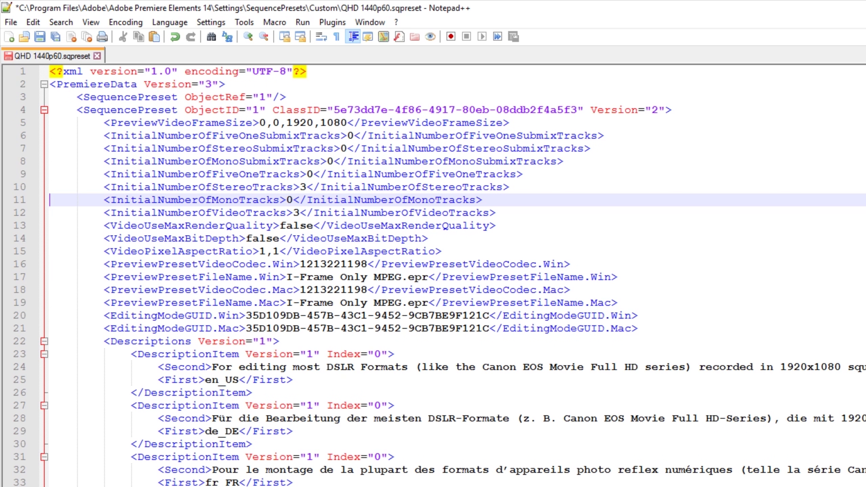
left_click(50, 188)
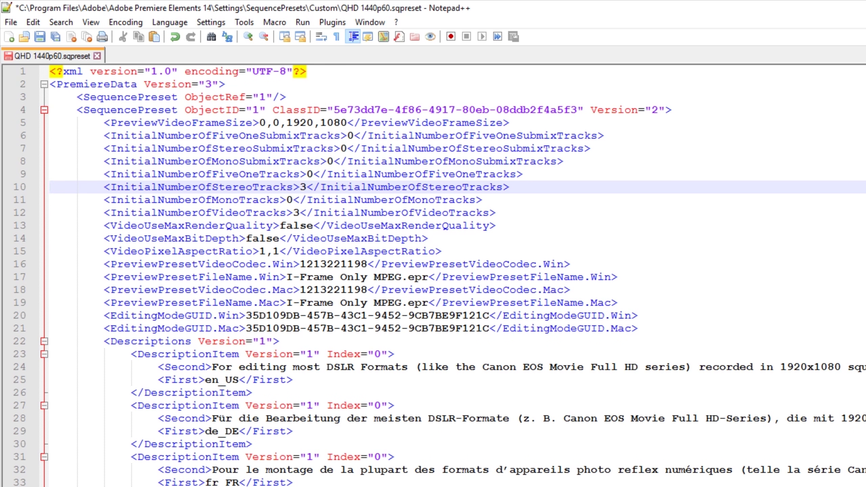
left_click(306, 188)
key("BackSpace")
type("2")
key("Down")
key("Down")
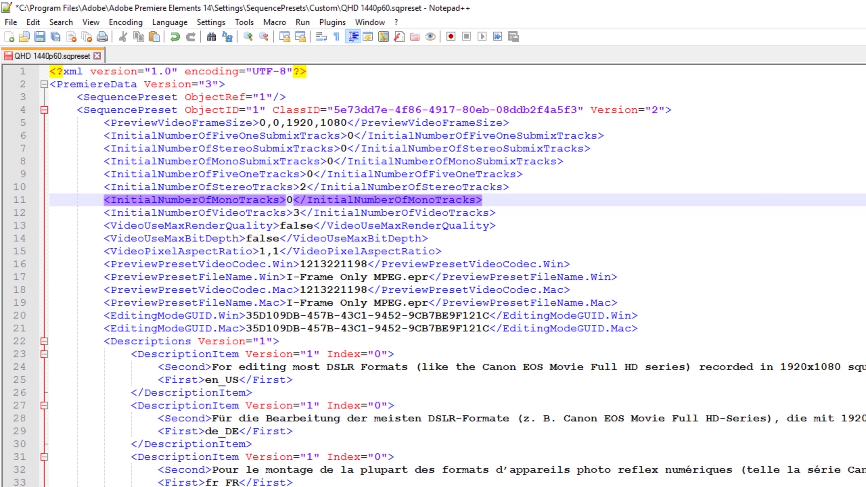
key("Left")
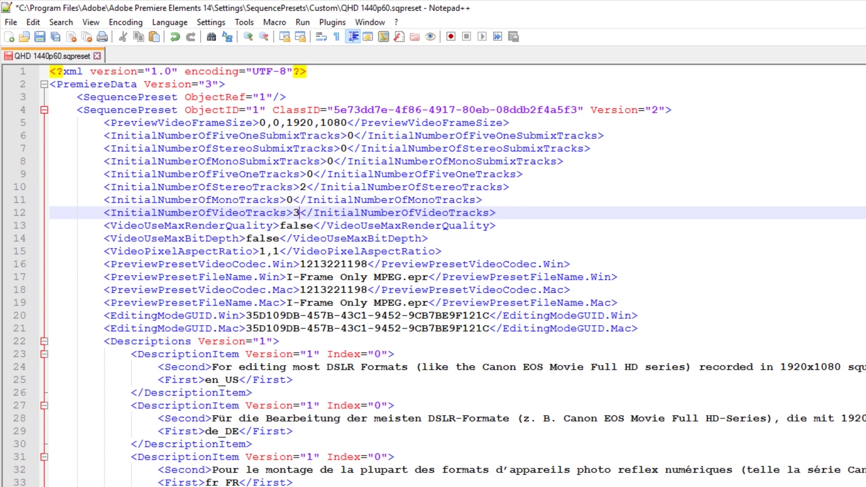
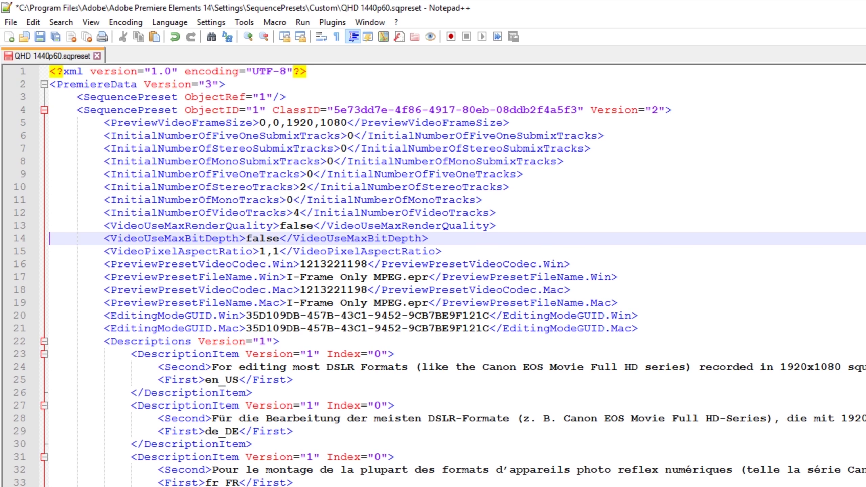
- Switch to Premiere Elements and look at the timeline render quality choices in the general preferences
left_click(49, 225)
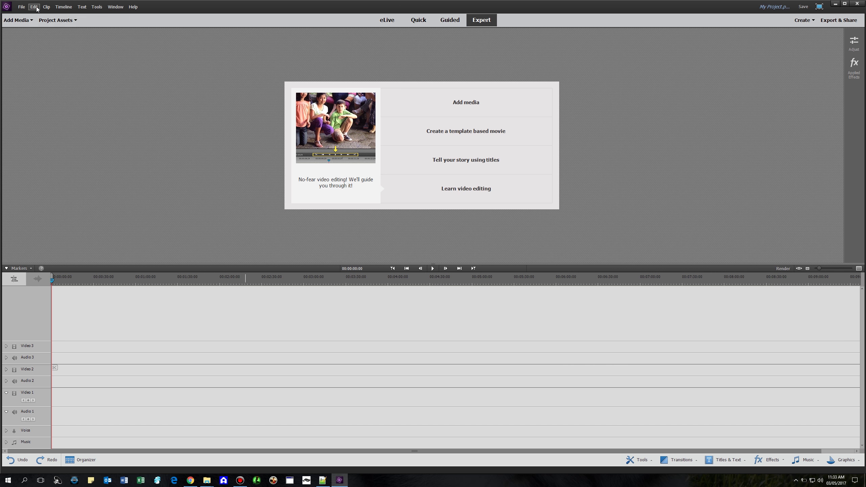
left_click(34, 6)
mouse_move(59, 165)
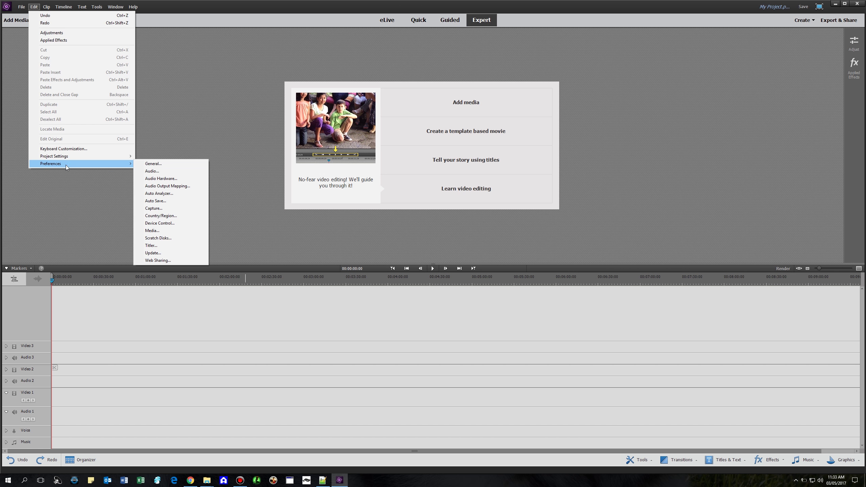
left_click(180, 163)
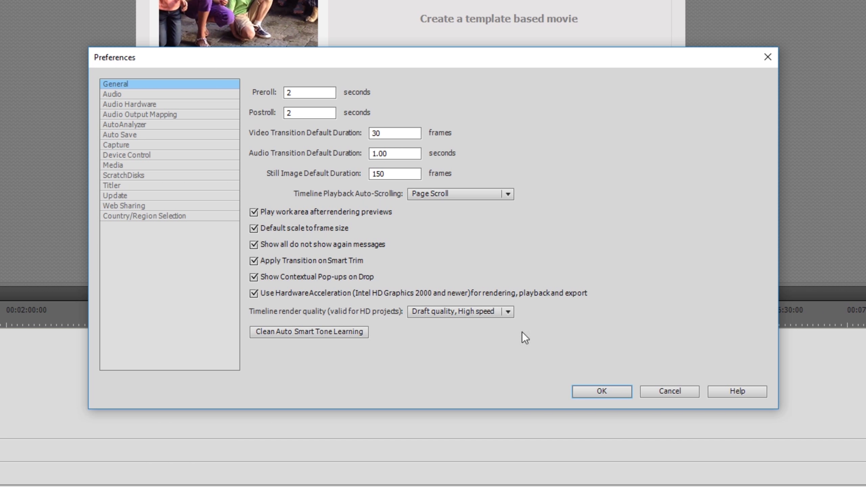
left_click(508, 314)
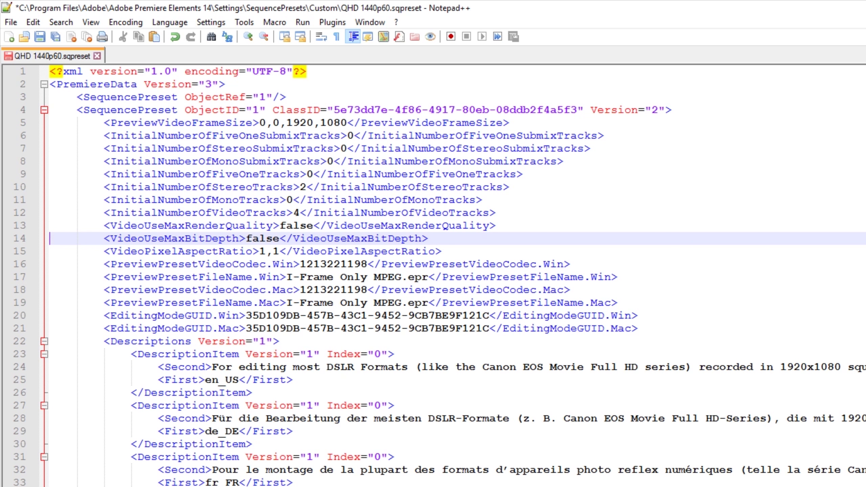
- Return to the preset in Notepad++ and examine the pixel aspect ratio, preview codec, preview file name and editing mode GUID lines
left_click(259, 251)
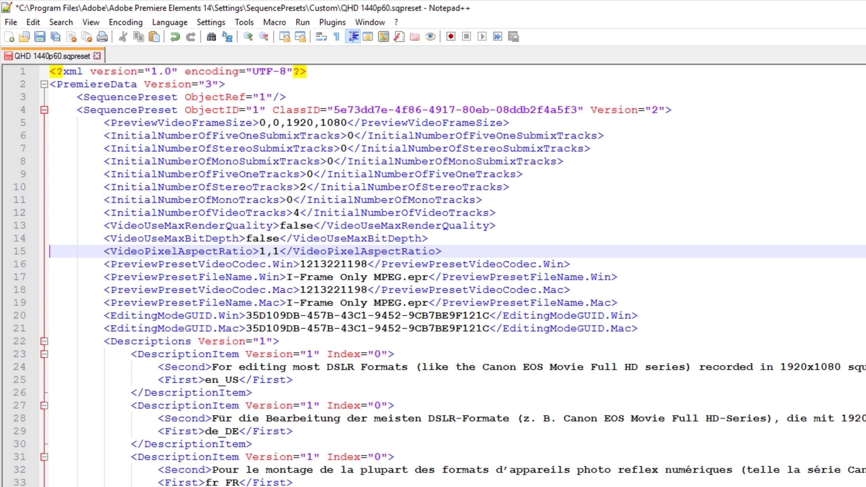
key("Down")
key("Down")
key("Down")
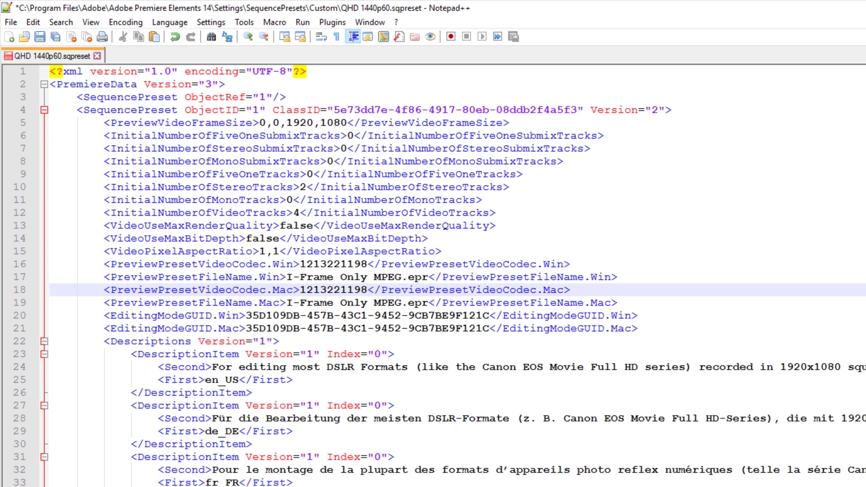
key("Down")
key("Down")
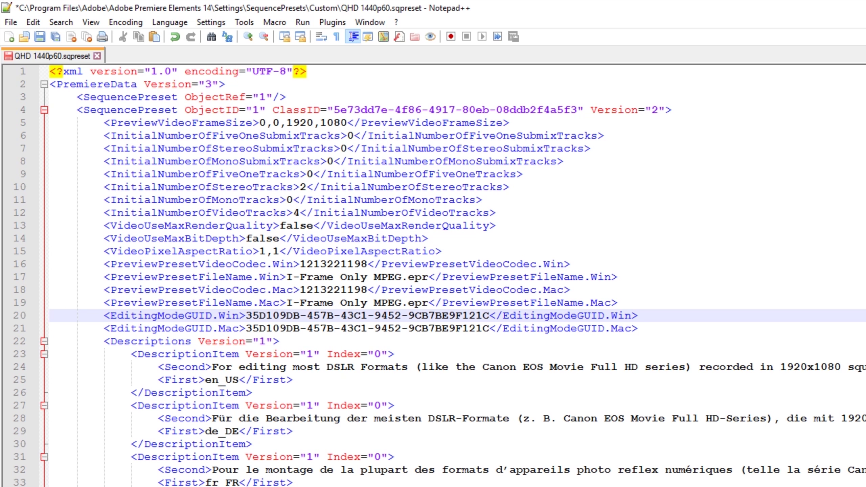
key("Down")
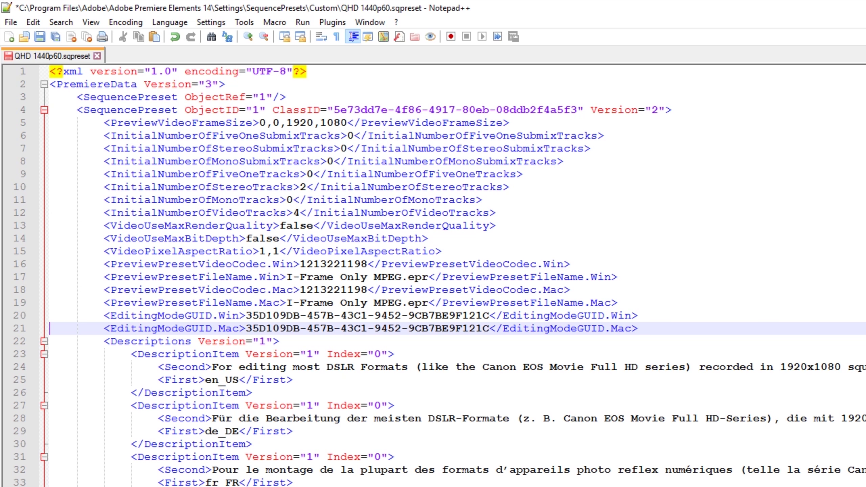
key("Up")
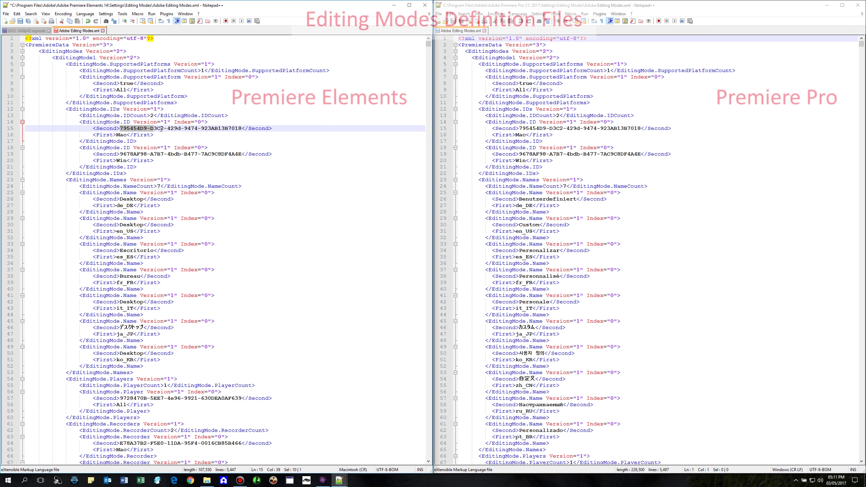
- Compare the first editing mode's Mac ID and its names in the Premiere Elements and Premiere Pro editing modes definition files
key("shift+Left")
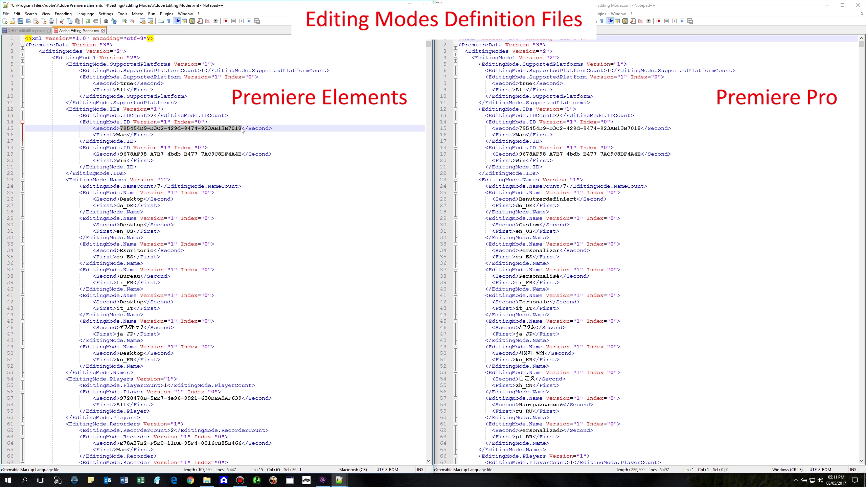
left_click_drag(520, 128, 643, 129)
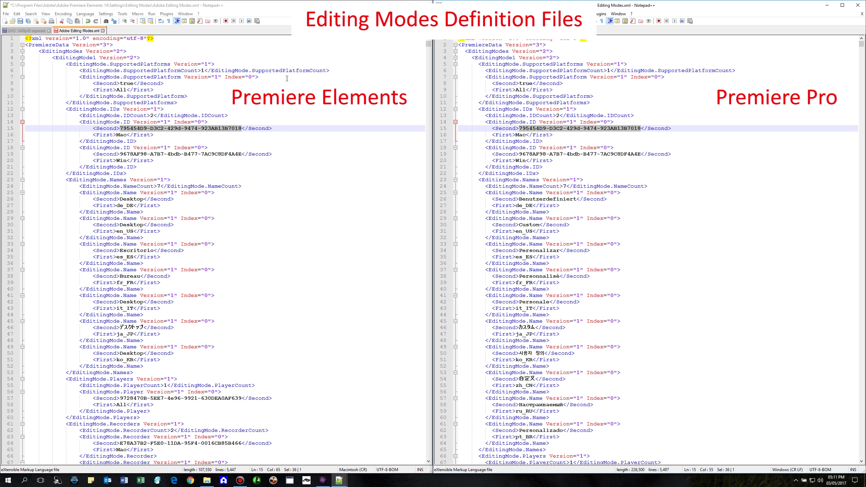
left_click_drag(120, 199, 144, 200)
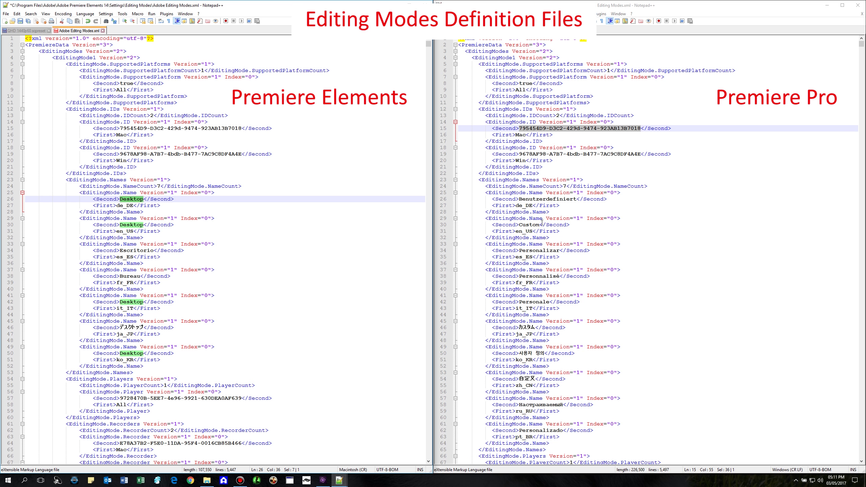
left_click_drag(520, 225, 541, 225)
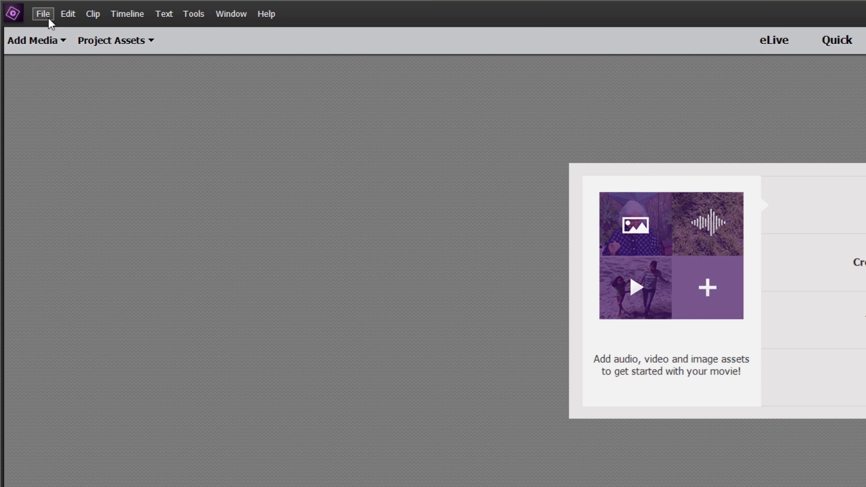
- In Premiere Elements, create the project My Project in D:\Adobe Tutorial with the custom QHD 1440p60 preset in Desktop editing mode
left_click(44, 14)
mouse_move(131, 34)
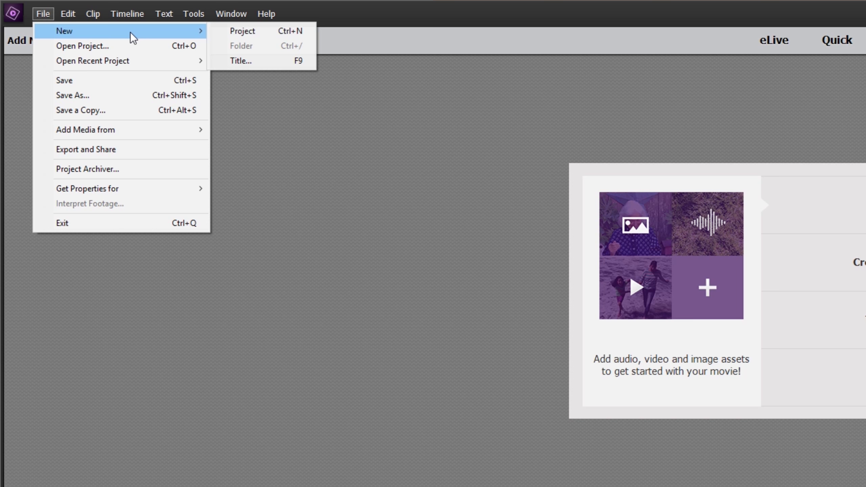
left_click(250, 31)
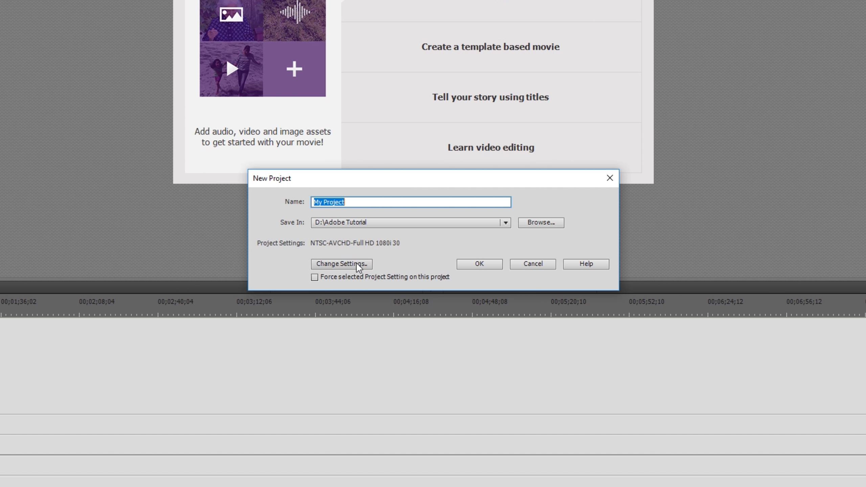
left_click(454, 321)
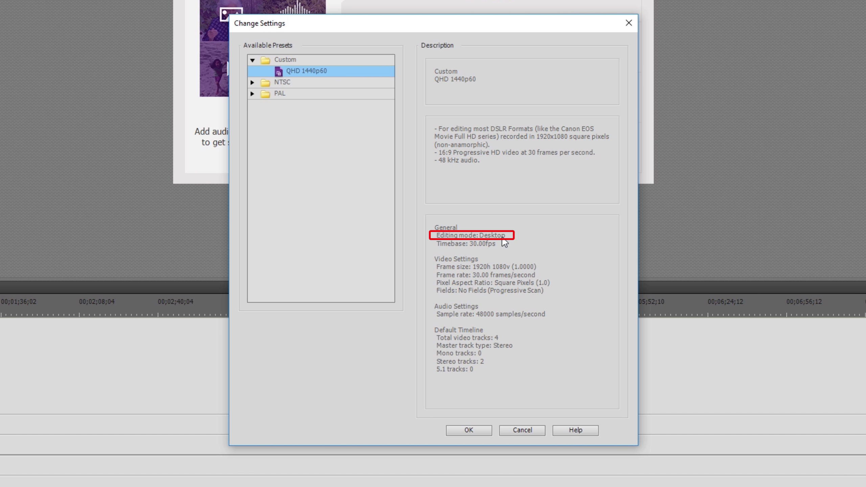
left_click(470, 430)
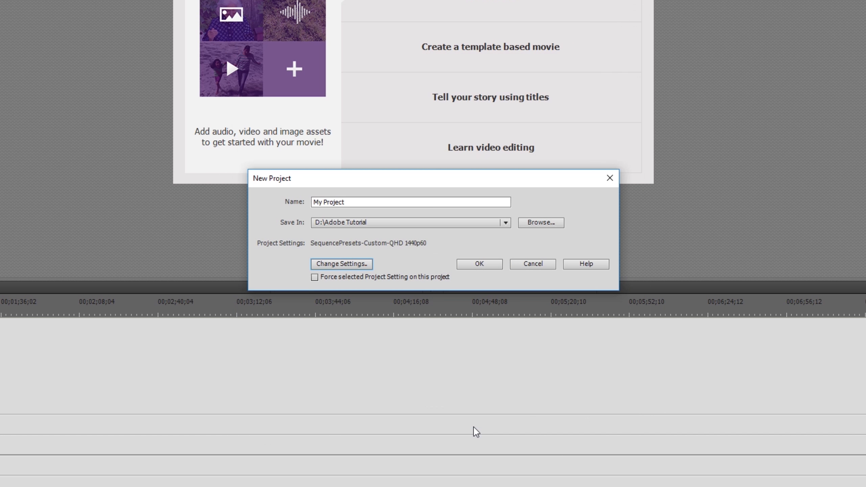
left_click(481, 265)
left_click(484, 254)
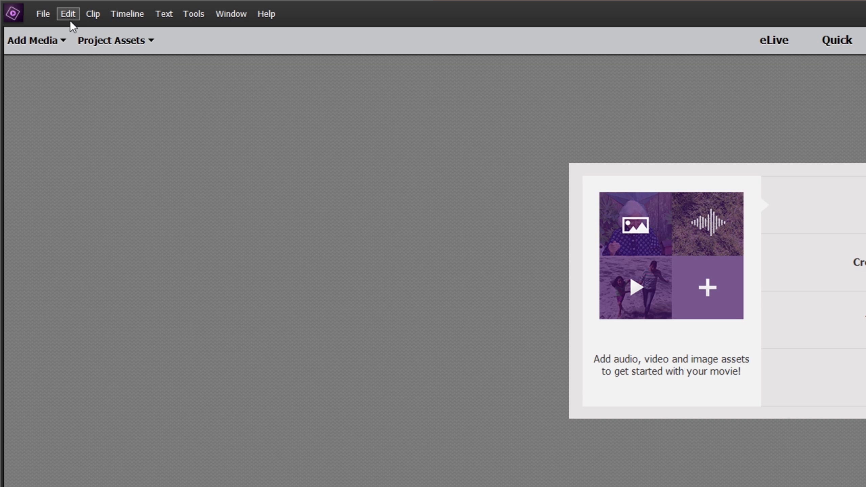
- Look at the general and video render sections of the new project's settings
left_click(71, 14)
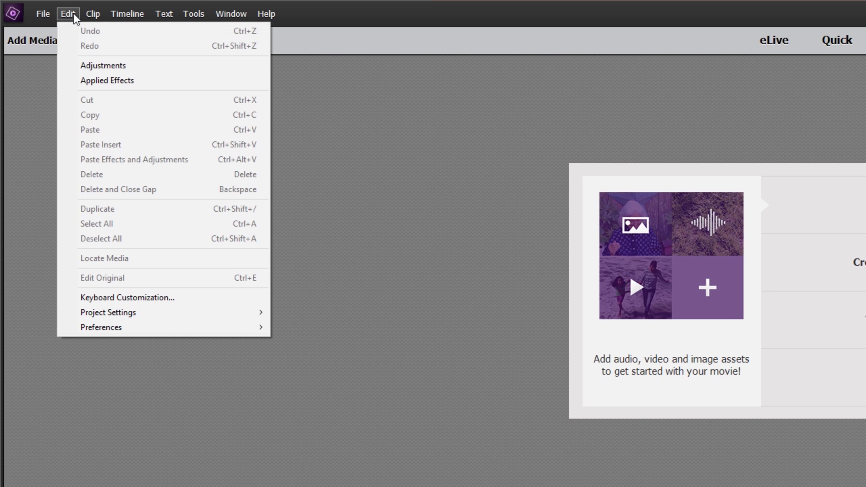
mouse_move(174, 311)
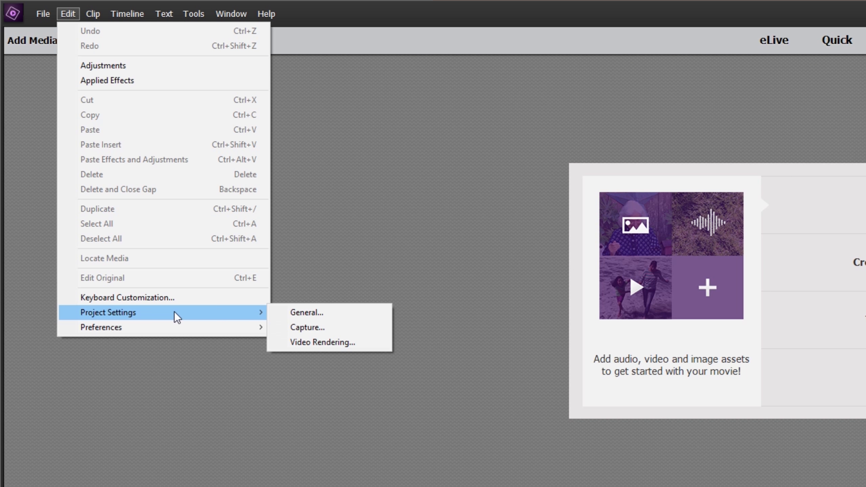
left_click(315, 311)
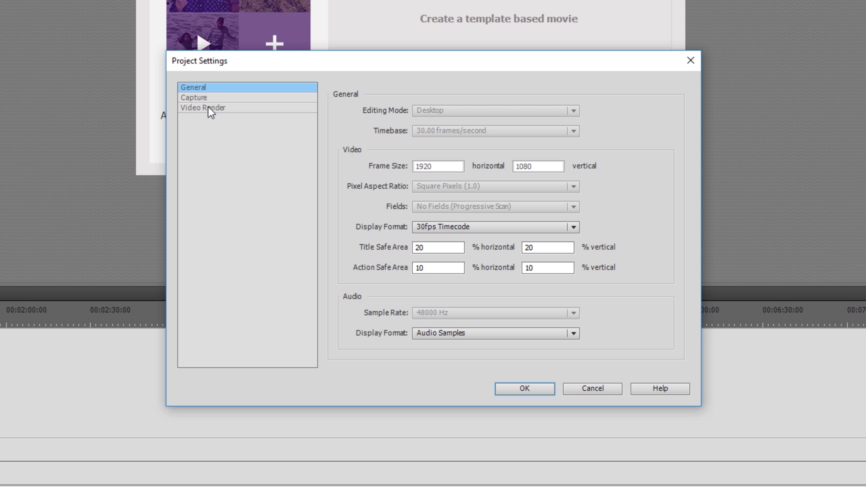
left_click(208, 107)
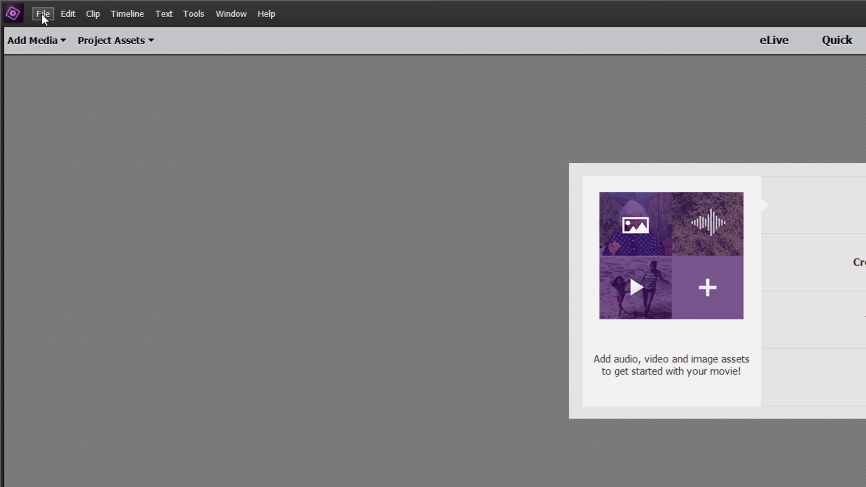
- Create My Project again in D:\Adobe Tutorial with the QHD 1440p60 preset, this time in DSLR editing mode
left_click(42, 13)
mouse_move(84, 31)
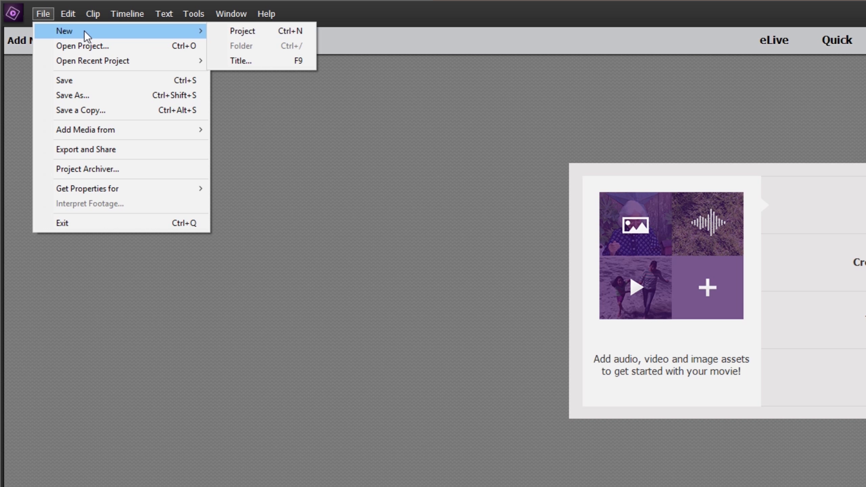
left_click(256, 31)
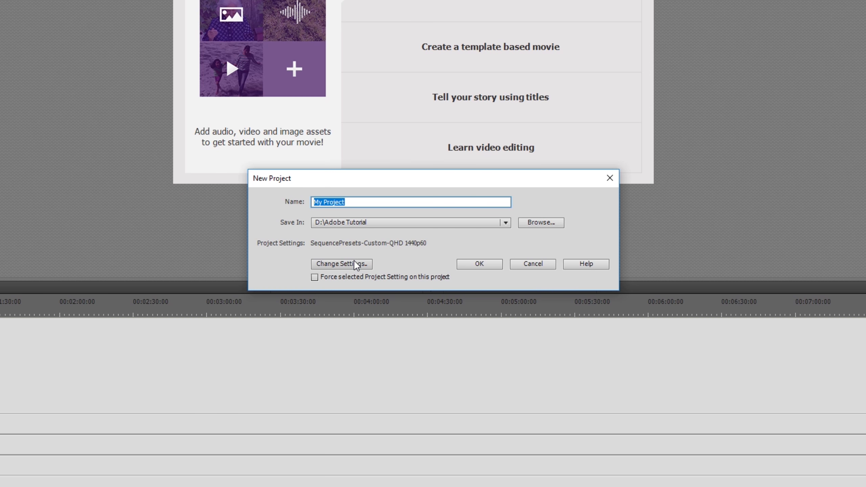
left_click(503, 358)
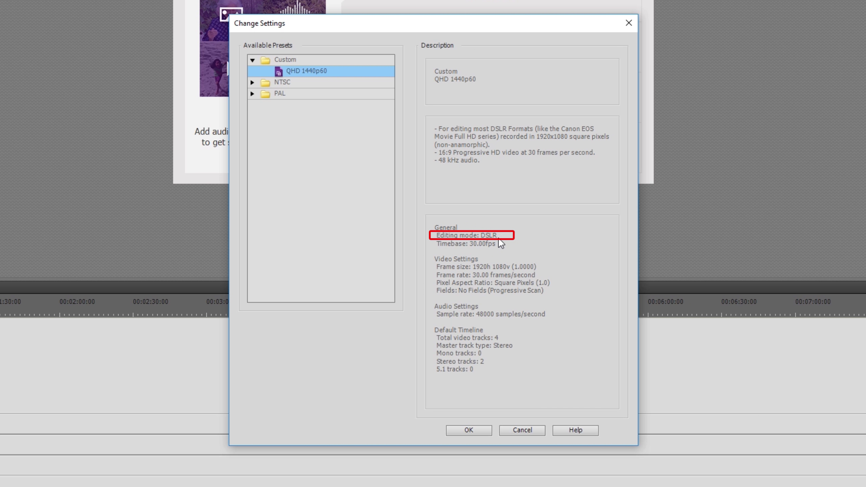
left_click(468, 430)
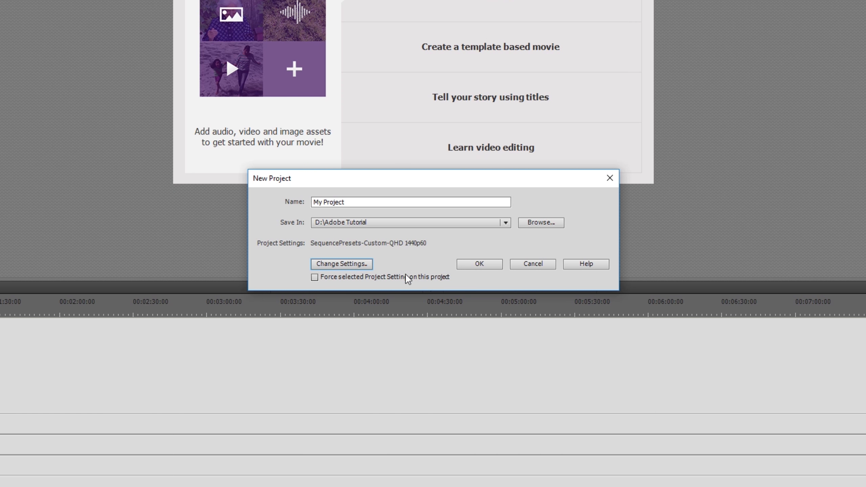
left_click(472, 265)
left_click(499, 253)
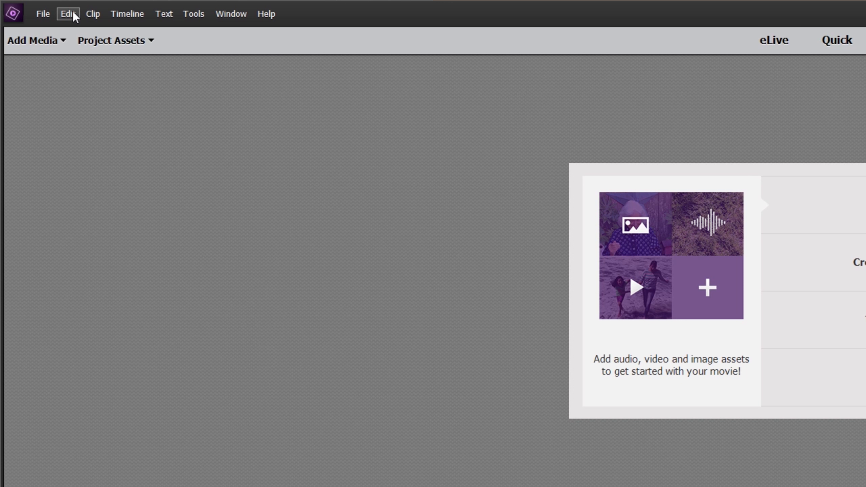
- Look at the general and video render sections of the project settings for the project created in DSLR editing mode
left_click(70, 13)
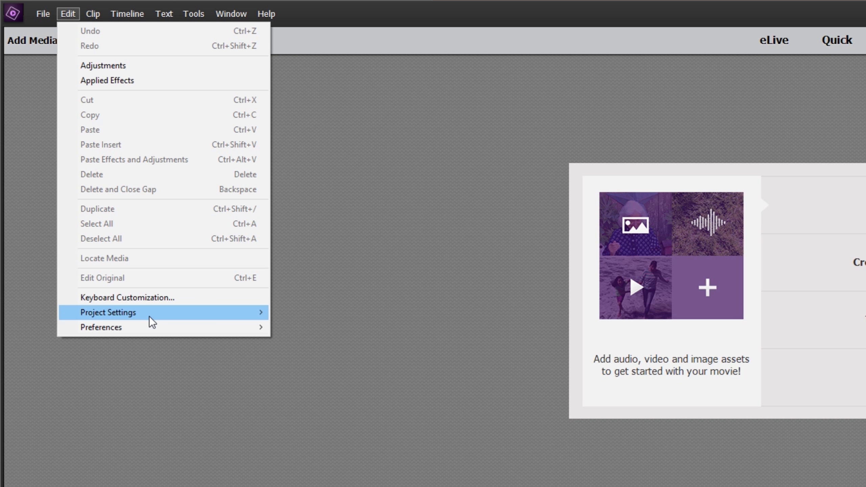
mouse_move(258, 310)
left_click(353, 309)
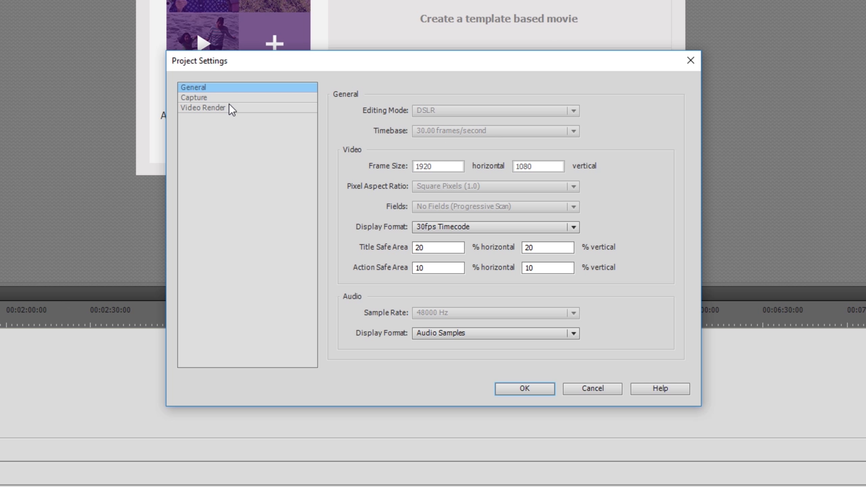
left_click(307, 152)
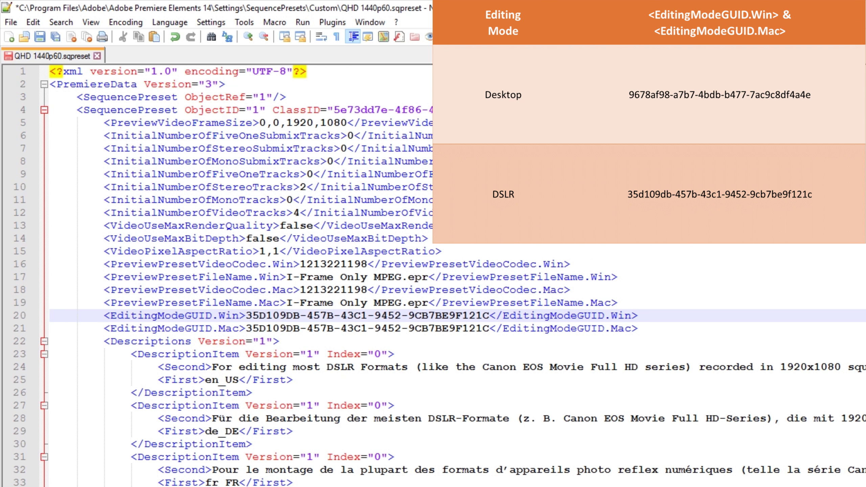
- In Notepad++, undo the uppercase change to the editing mode GUIDs in QHD 1440p60.sqpreset and go to the PreviewPresetVideoCodec.Win line
key("ctrl+z")
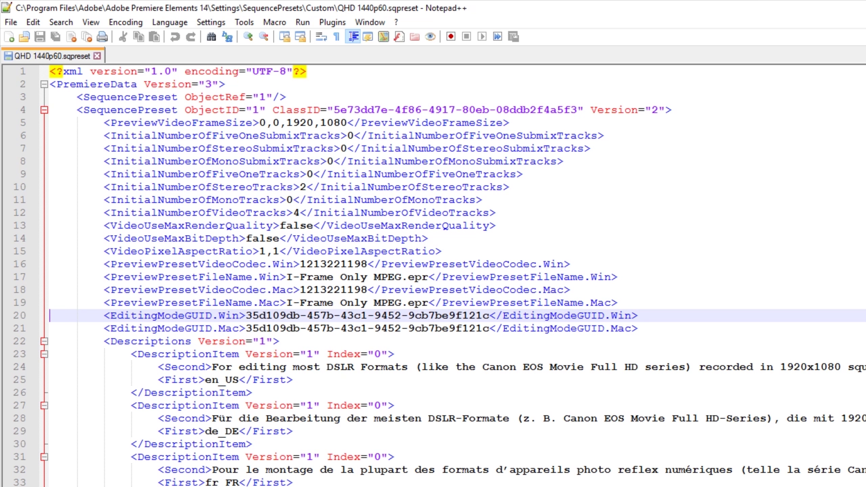
key("Up")
key("Up")
key("Up")
key("Up")
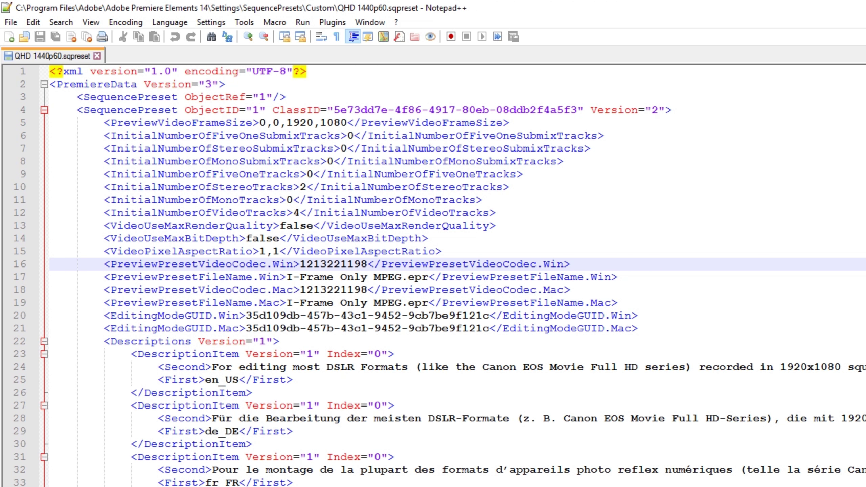
- In the English (en_US) description, replace "most DSLR Formats (like the Canon EOS Movie Full HD series)" with "footage"
key("Down")
key("Down")
key("Down")
key("Down")
key("Down")
key("Down")
key("Down")
key("Down")
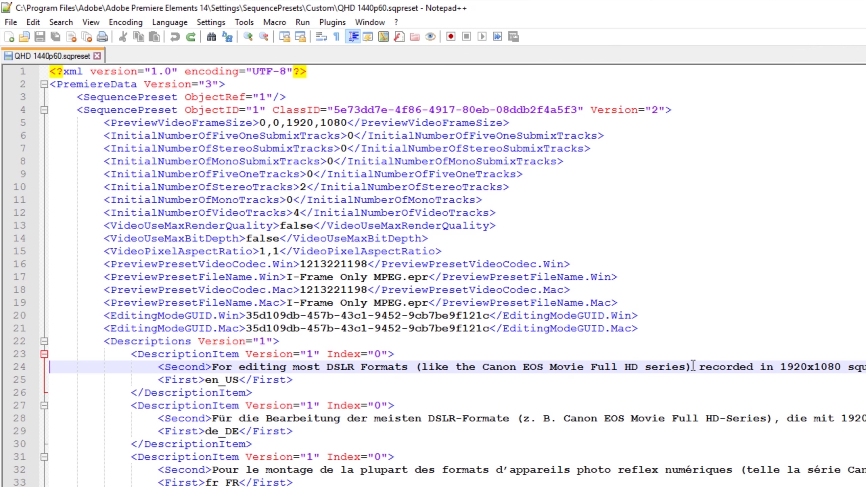
key("Down")
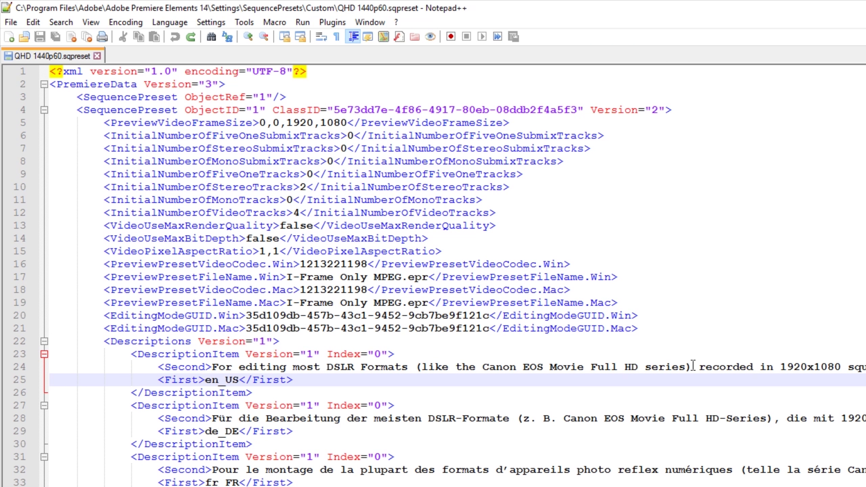
key("Up")
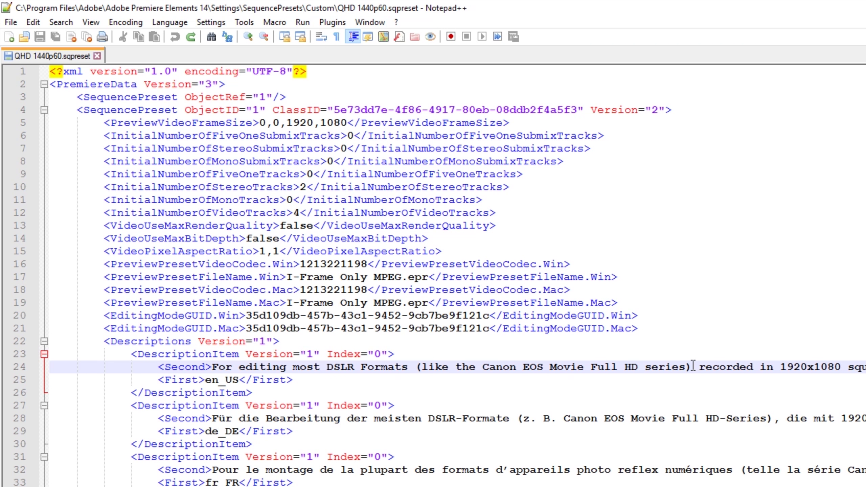
key("Right")
key("ctrl+Right")
key("ctrl+Right")
key("ctrl+Right")
key("ctrl+Right")
key("ctrl+Right")
key("shift+Right")
key("shift+Right")
key("shift+Right")
key("shift+Right")
key("shift+Right")
key("shift+Right")
key("shift+Right")
key("shift+Right")
key("shift+Right")
key("shift+Right")
key("shift+Right")
key("shift+Right")
key("shift+Right")
key("shift+Right")
key("shift+Right")
key("shift+Right")
key("shift+Right")
key("shift+Right")
key("shift+Right")
key("shift+Right")
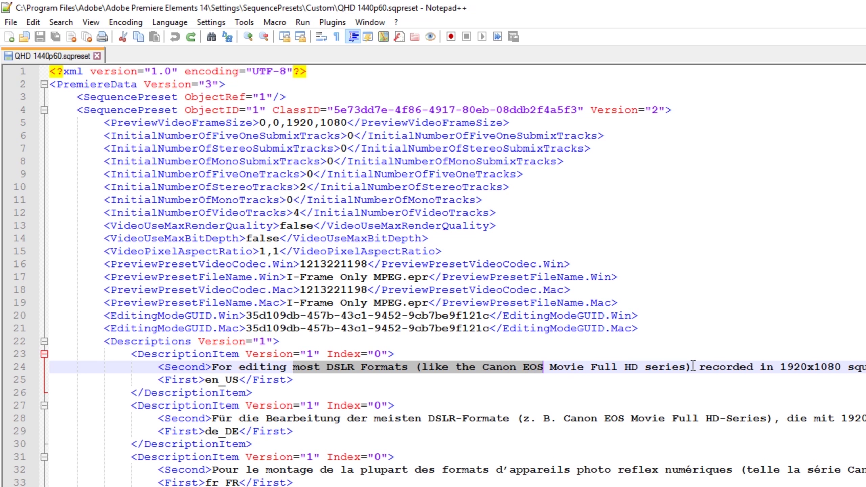
key("shift+Right")
key("shift+Right")
key("shift+Right")
key("shift+Right")
key("shift+Right")
key("shift+Right")
key("shift+Right")
key("shift+Right")
key("shift+Right")
key("shift+Right")
key("shift+Right")
key("shift+Right")
key("shift+Right")
key("shift+Right")
key("shift+Right")
key("shift+Right")
key("shift+Right")
key("shift+Right")
key("shift+Right")
key("shift+Right")
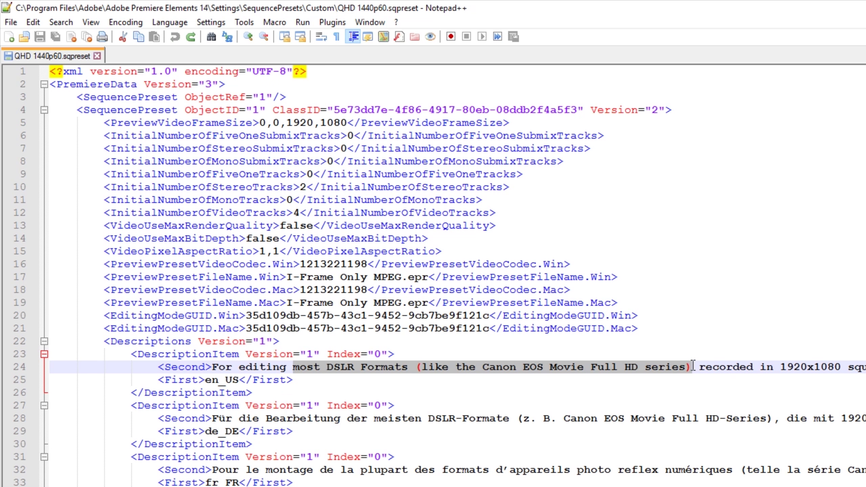
type("footage recorded in 1920x1080 square pixels (non-anamorphic).&#13;&#10;16:9 Progressi")
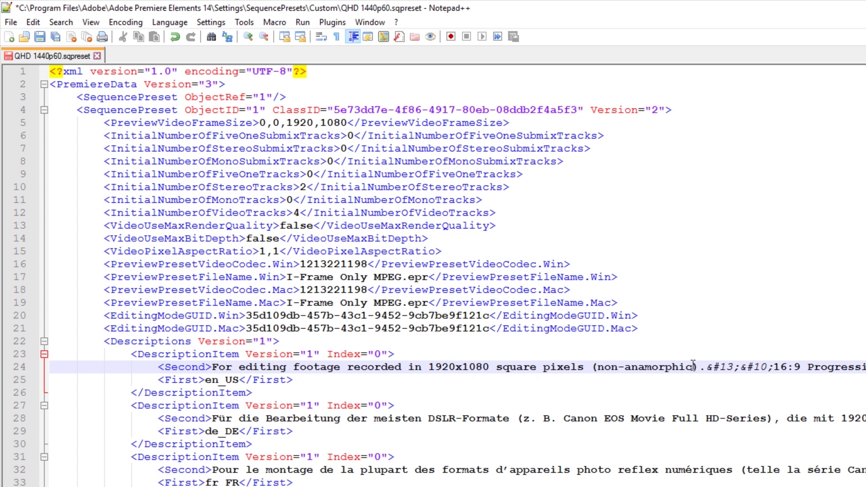
- Change the resolution in the English description to 2560x1440
key("ctrl+Right")
key("ctrl+Right")
key("ctrl+Right")
key("shift+Right")
key("shift+Right")
key("shift+Right")
key("shift+Right")
type("2560")
key("Right")
key("shift+Right")
key("shift+Right")
key("shift+Right")
key("shift+Right")
type("1")
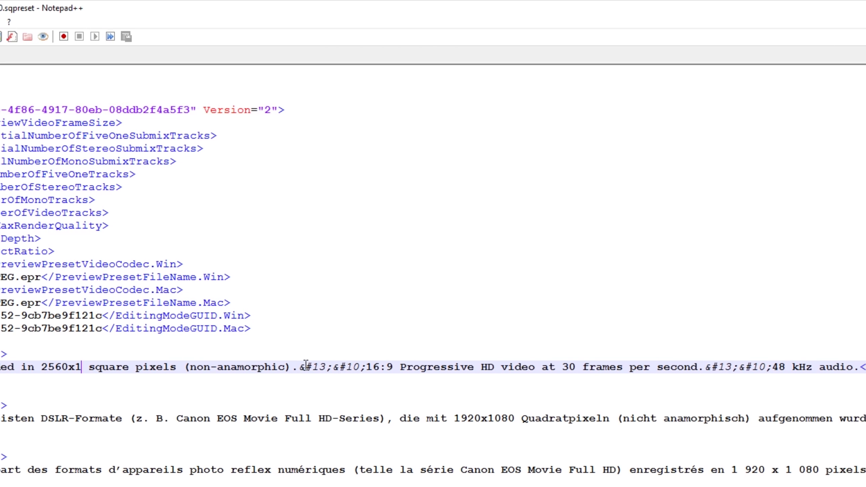
type("440")
- Change the video type in the English description to Progressive QHD video
key("Right")
key("ctrl+Right")
key("ctrl+Right")
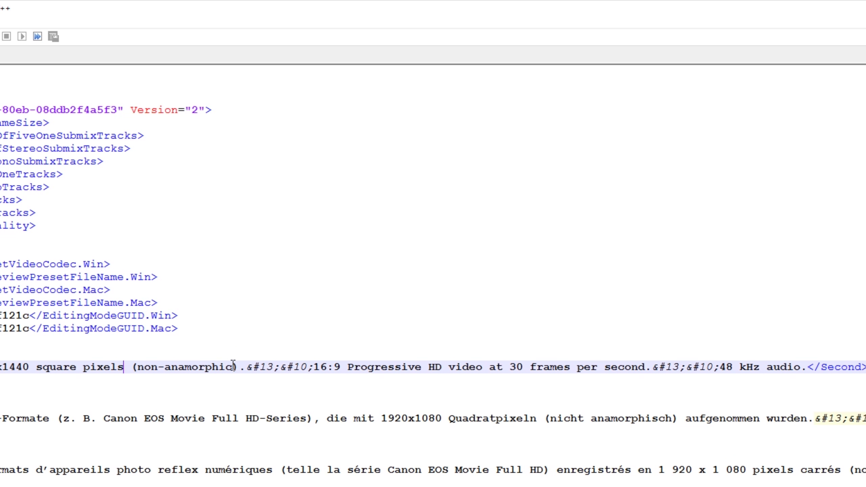
key("Right")
key("Right")
key("Right")
key("Right")
key("Right")
key("Right")
key("Right")
key("Right")
key("Right")
key("Right")
key("Right")
key("Right")
key("Right")
key("Right")
key("Right")
key("Right")
key("Right")
key("Right")
key("Right")
key("Right")
type("Q")
- Set the frame rate in the English description to 60 frames per second and go on to the audio sample rate
key("Right")
key("Right")
key("Right")
key("Right")
key("Right")
key("Right")
key("Right")
key("Right")
key("Right")
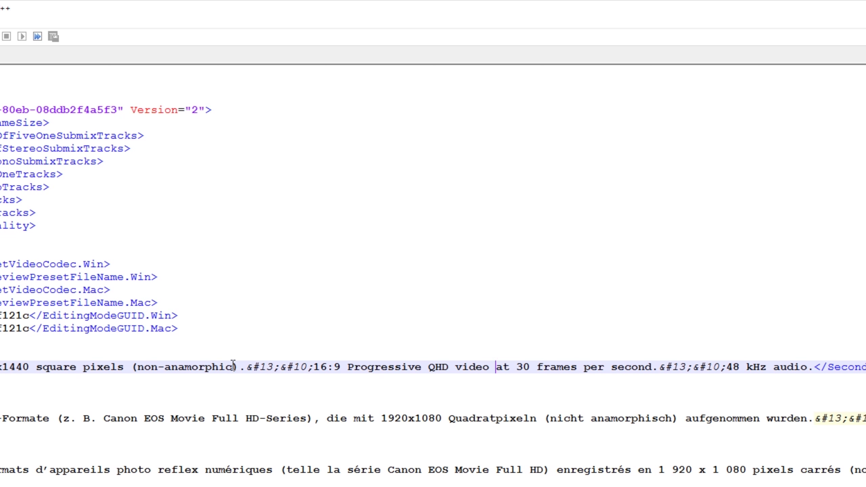
key("Right")
key("Right")
key("Right")
key("Right")
key("Left")
key("Delete")
type("6")
key("Right")
key("Right")
key("Right")
key("Right")
key("Right")
key("Right")
key("Right")
key("Right")
key("Right")
key("Right")
key("Right")
key("Right")
key("Right")
key("Right")
key("Right")
key("Right")
key("Right")
key("Right")
key("Right")
key("Right")
key("Right")
key("Right")
key("Right")
key("Right")
key("Right")
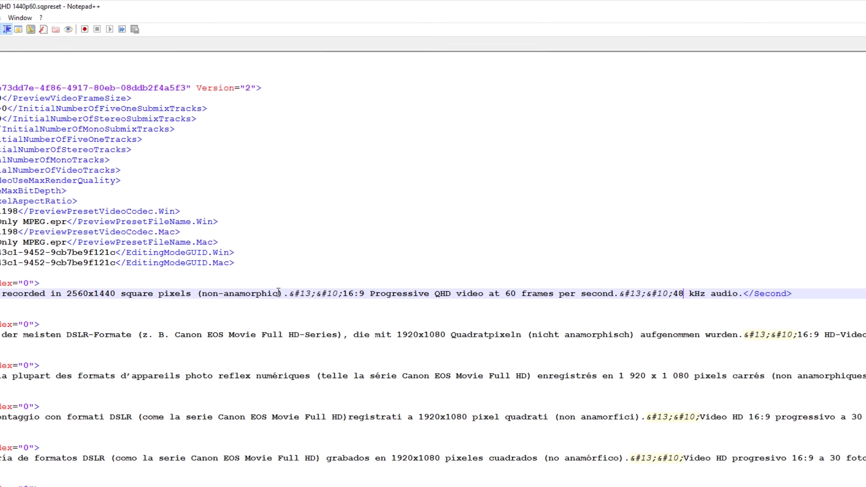
- Delete all non-English description items, from de_DE through tr_TR, leaving only the en_US item in the Descriptions block
key("Down")
key("Down")
key("Down")
key("Home")
key("shift+Down")
key("shift+Down")
key("shift+Down")
key("shift+Down")
key("shift+Down")
key("shift+Down")
key("shift+Down")
key("shift+Down")
key("shift+Down")
key("shift+Down")
key("shift+Down")
key("shift+Down")
key("shift+Down")
key("shift+Down")
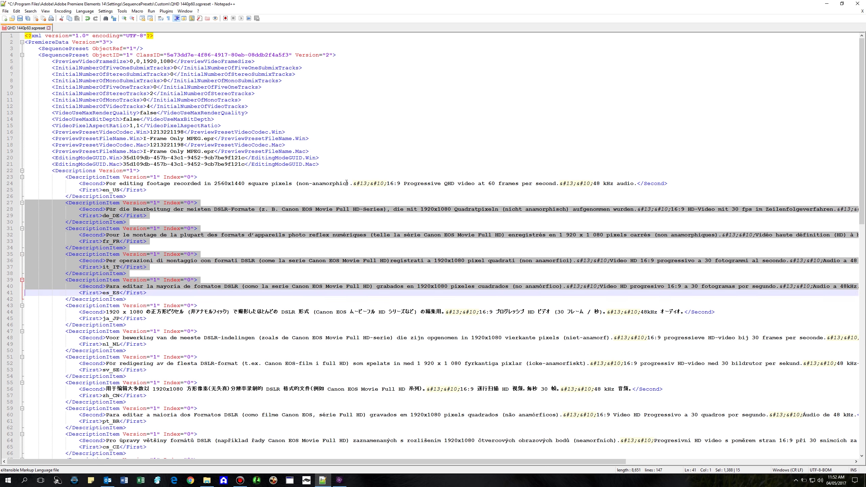
key("shift+Down")
key("shift+Down")
key("shift+Down")
key("shift+Down")
key("shift+Down")
key("shift+Down")
key("shift+Down")
key("shift+Down")
key("shift+Down")
key("shift+Down")
key("shift+Down")
key("shift+Down")
key("shift+Down")
key("shift+Down")
key("shift+Down")
key("shift+Down")
key("shift+Down")
key("shift+Down")
key("shift+Down")
key("shift+Down")
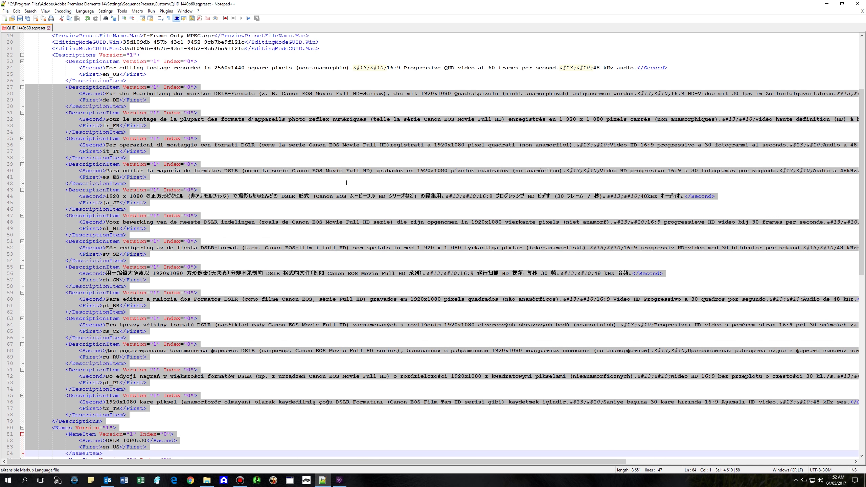
key("shift+Up")
key("shift+Up")
key("shift+Up")
key("shift+Up")
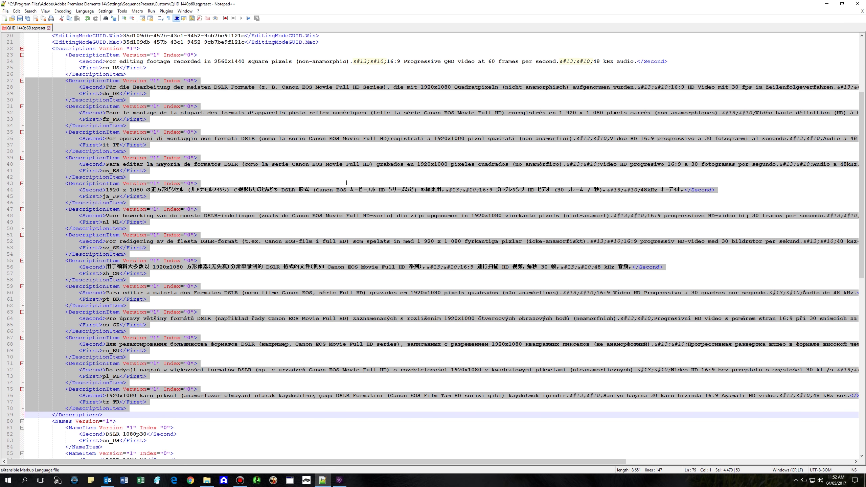
key("Delete")
- Delete the entire Names block, including every localized DSLR 1080p30 name item, between the Descriptions block and VideoFieldType
key("Up")
key("Up")
key("Up")
key("Up")
key("Up")
key("Up")
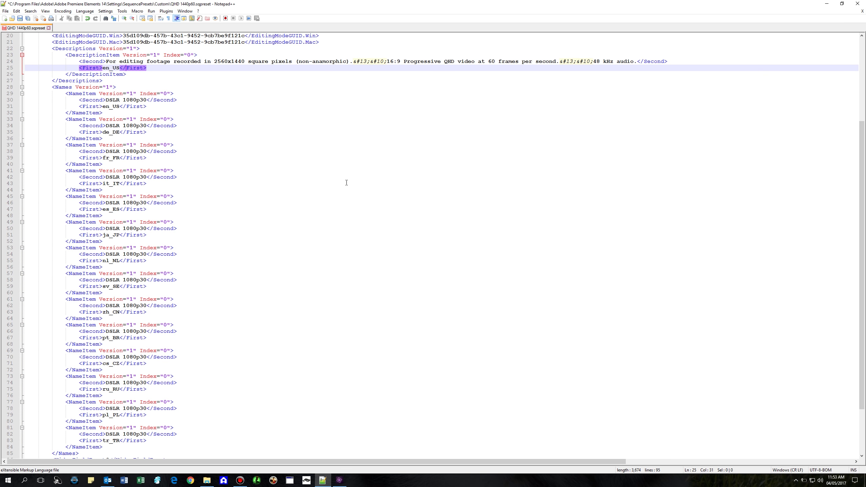
key("ctrl+Home")
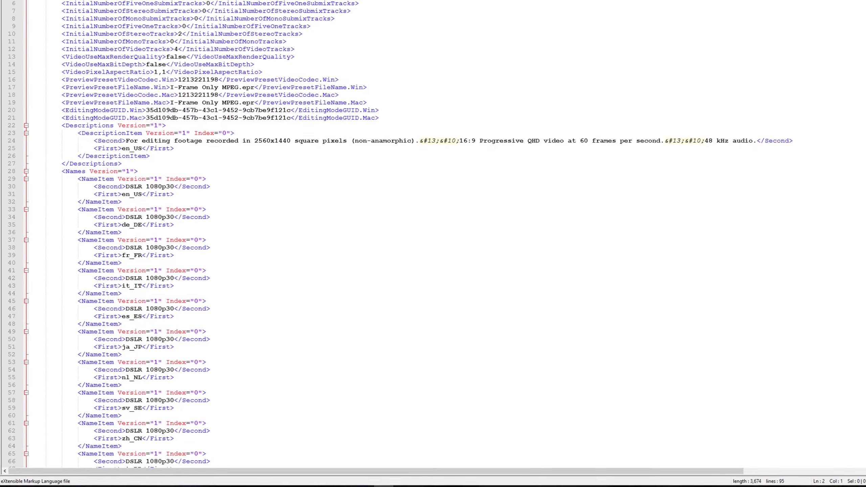
key("Down")
key("Down")
key("Down")
key("Down")
key("Down")
key("Down")
key("Down")
key("Down")
key("Down")
key("Down")
key("Down")
key("Down")
key("Down")
key("Down")
key("Down")
key("Down")
key("Down")
key("Down")
key("Down")
key("Down")
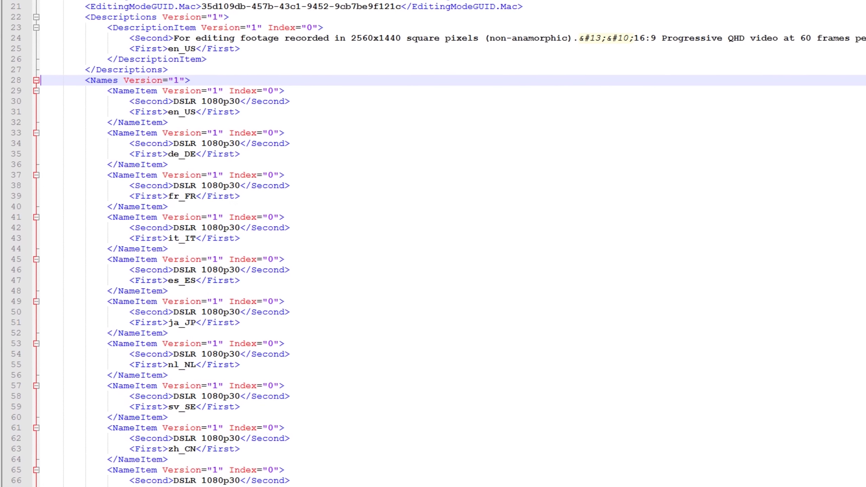
key("Down")
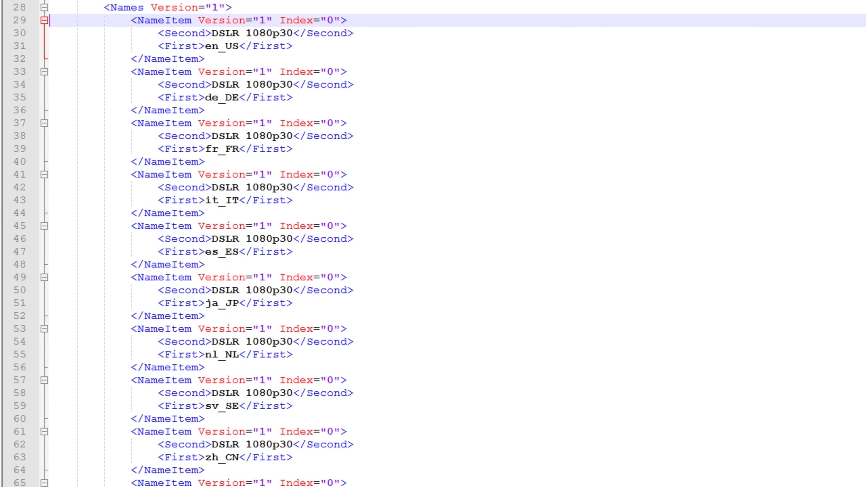
key("Down")
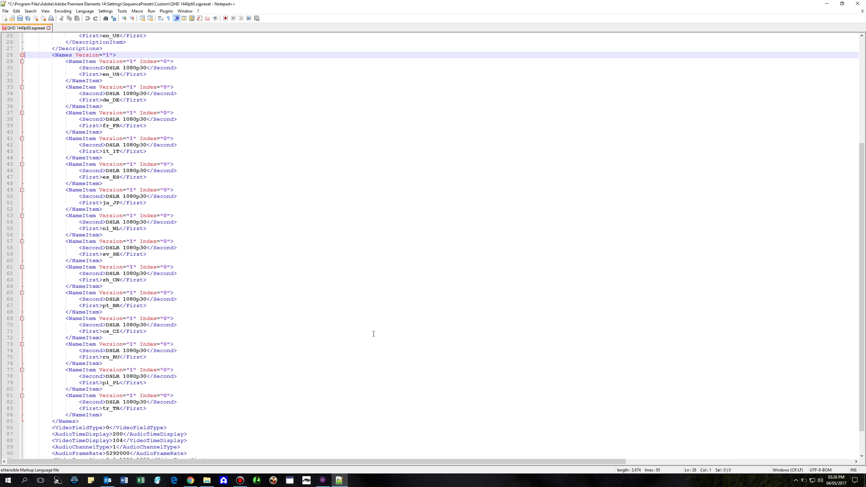
left_click(88, 421, "shift")
key("Delete")
key("Delete")
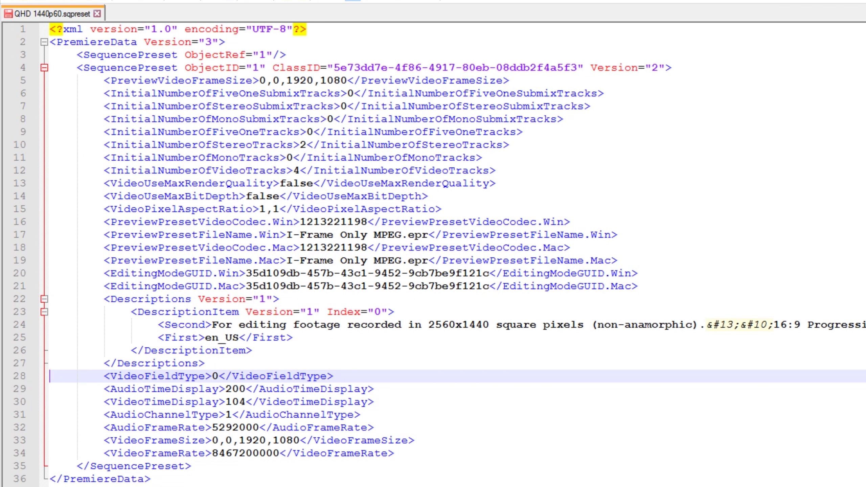
- From the AudioTimeDisplay line, switch to Premiere Elements and check the audio display format options in the general project settings
left_click(50, 389)
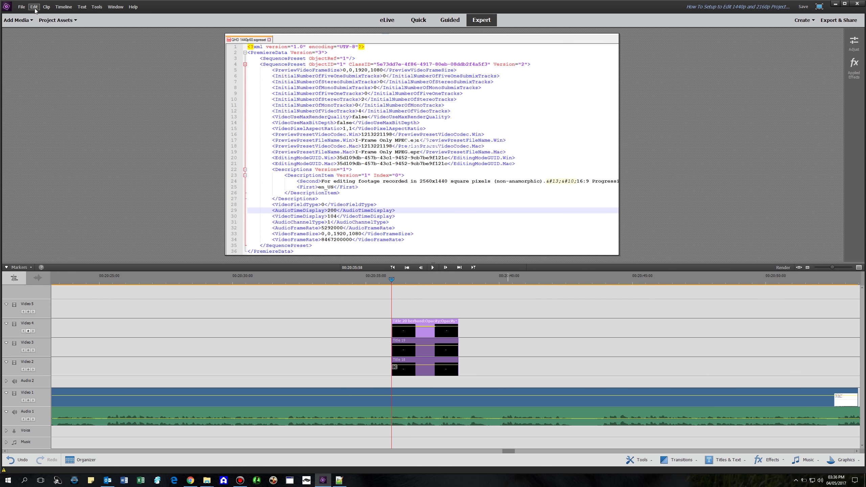
left_click(34, 6)
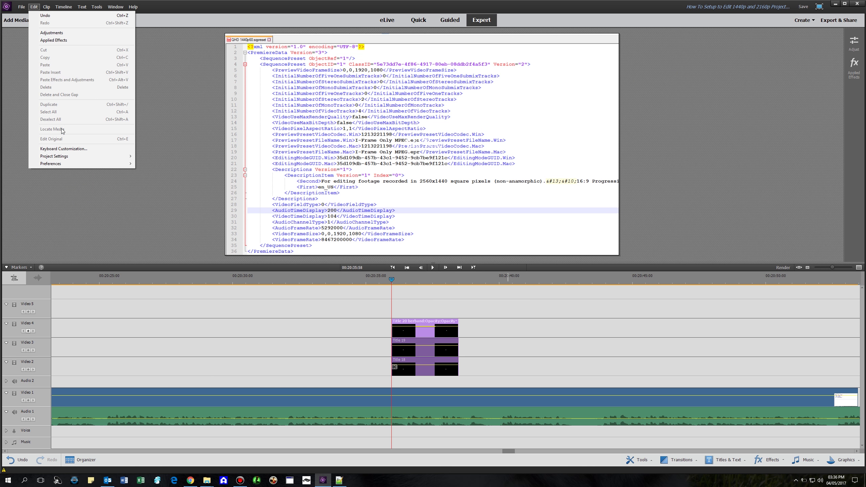
mouse_move(68, 156)
left_click(177, 156)
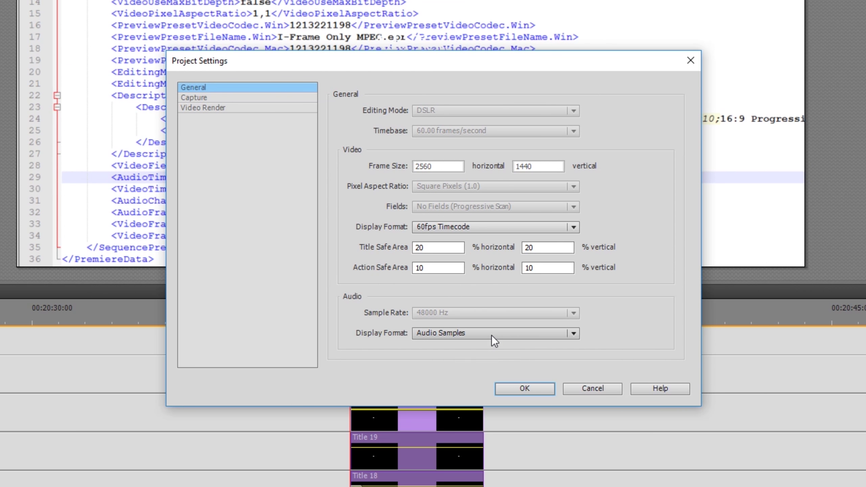
left_click(488, 326)
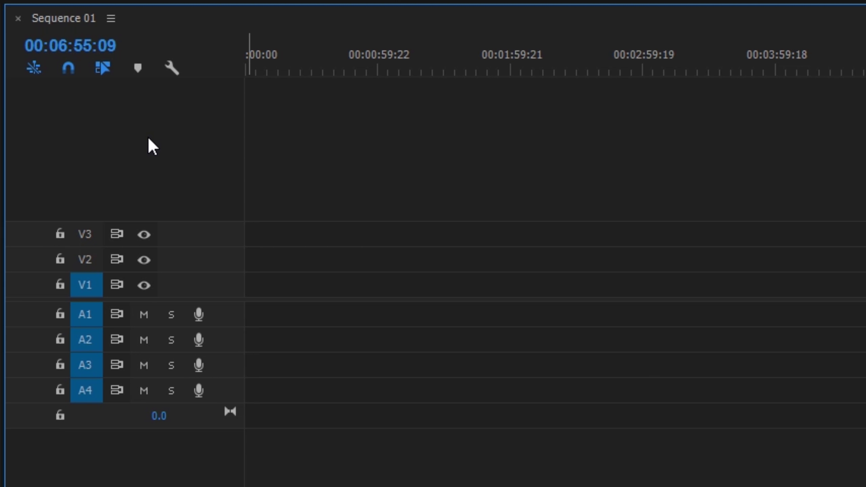
- In Premiere Pro, turn on audio time units for the Sequence 01 timeline and turn them off again
left_click(111, 18)
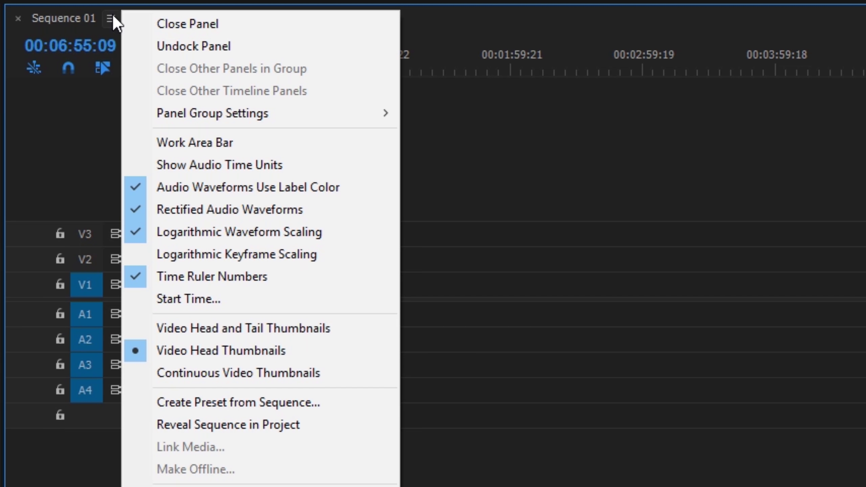
left_click(299, 167)
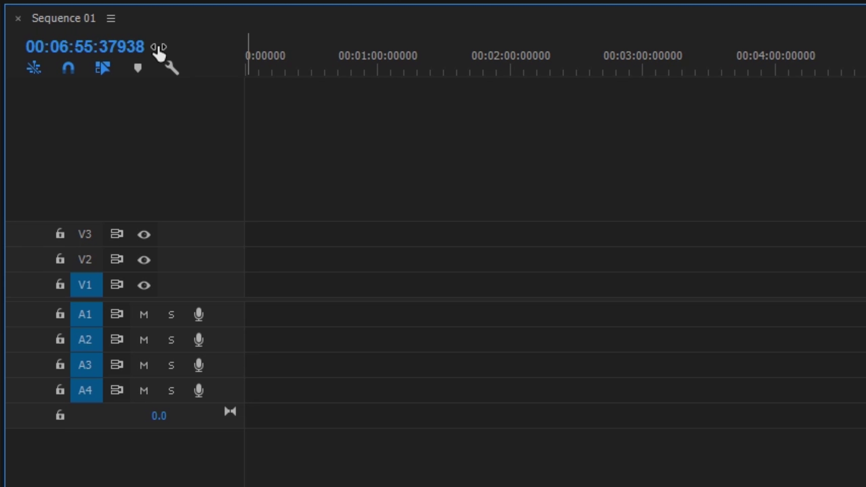
left_click(111, 18)
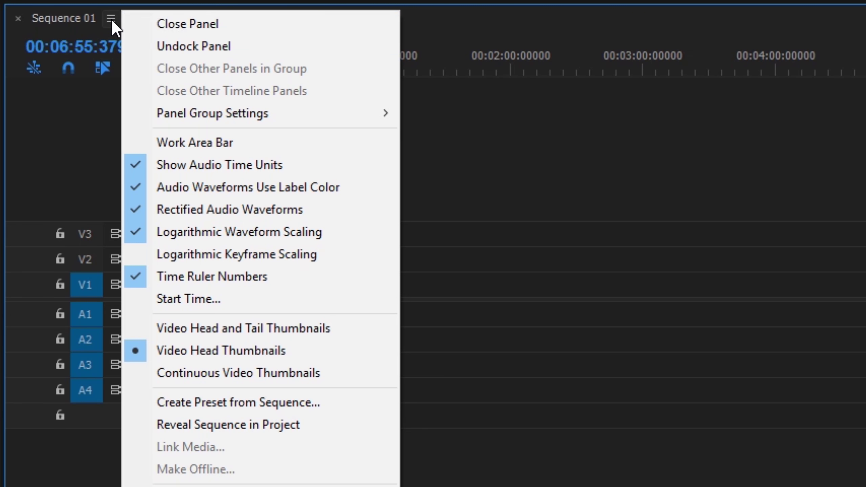
left_click(270, 167)
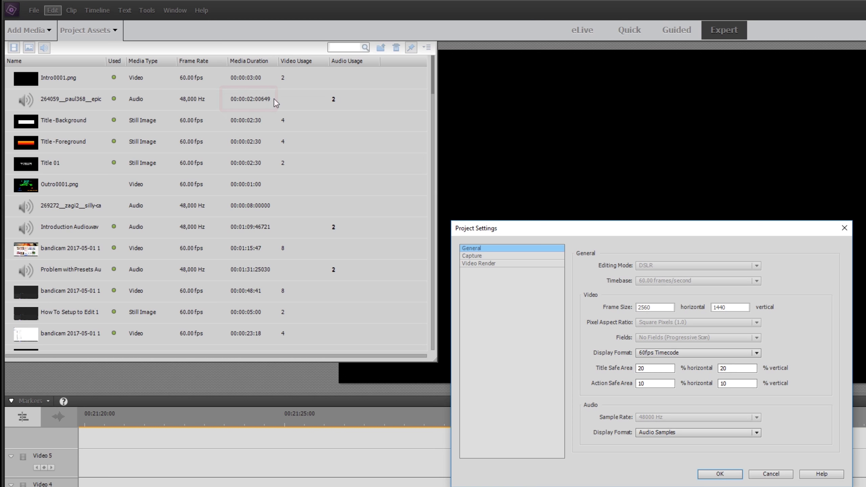
- In the Premiere Elements project settings, set the audio display format to Milliseconds and apply it
left_click(691, 434)
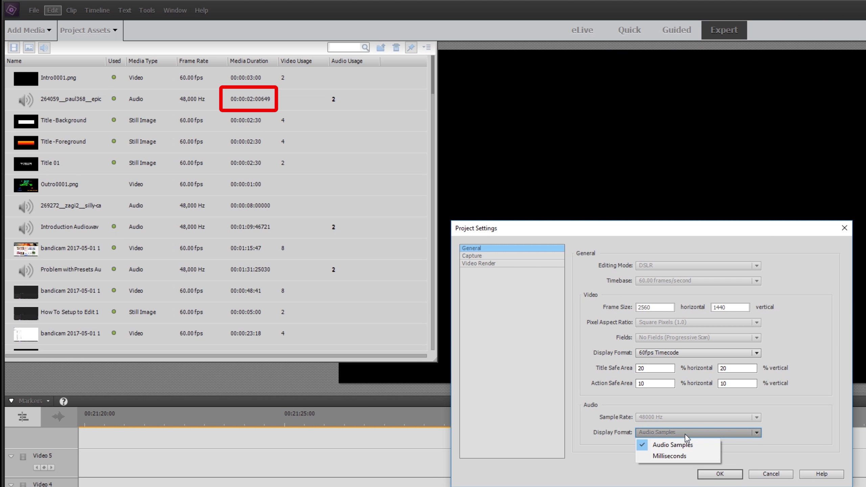
left_click(669, 457)
left_click(720, 475)
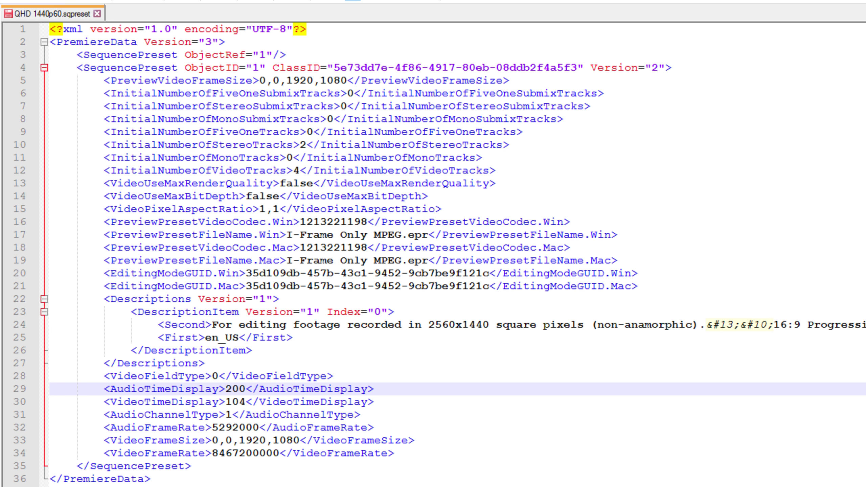
- In the QHD 1440p60 preset file in Notepad++, set the VideoTimeDisplay value to 106
left_click(50, 402)
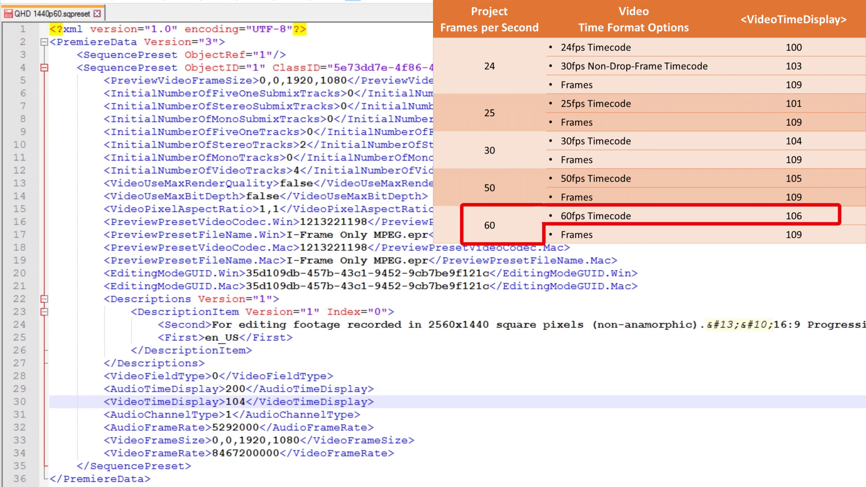
left_click(246, 402)
key("BackSpace")
type("6")
key("Home")
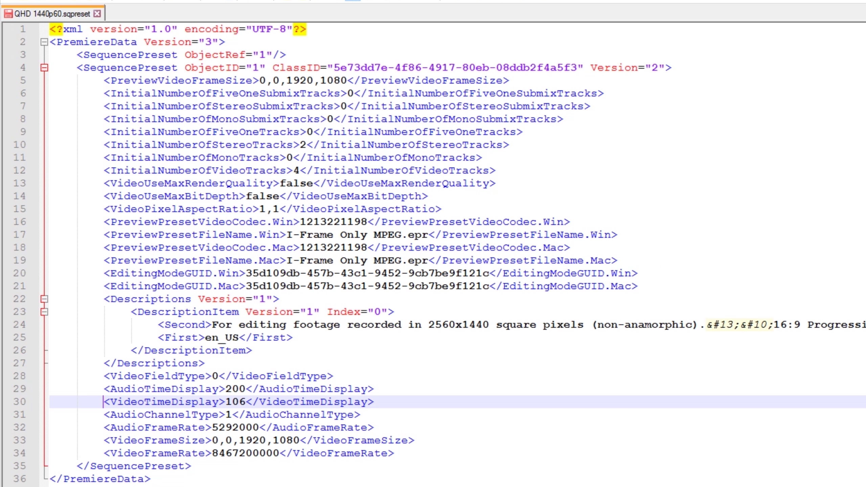
key("Left")
key("Left")
- From the AudioChannelType line, switch to Premiere Elements, show the timeline's audio view and play to examine the Master audio meter
left_click(49, 415)
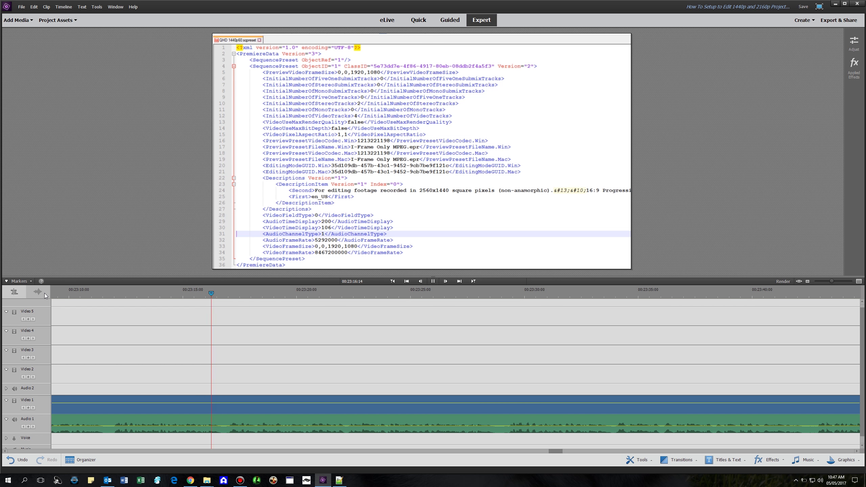
left_click(44, 294)
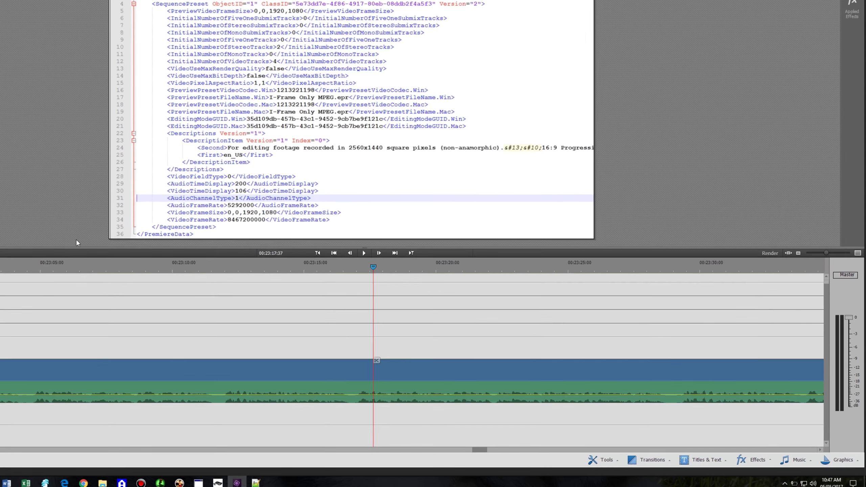
key("space")
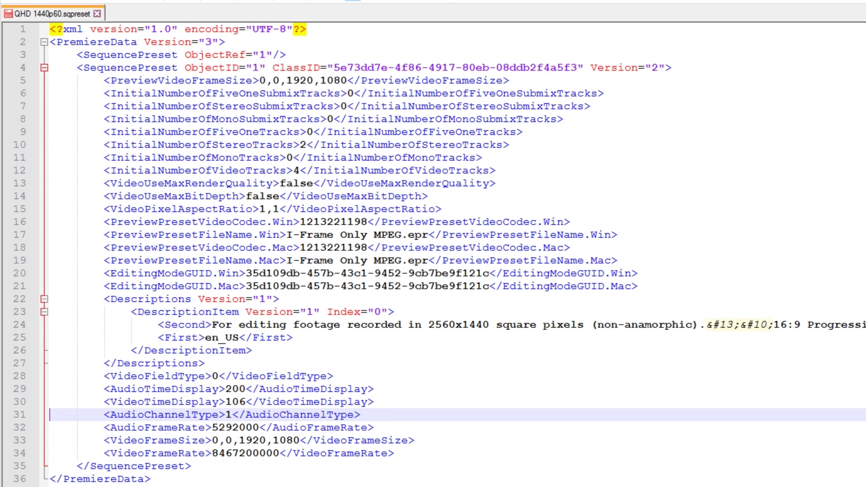
- In the Notepad++ preset file, go past AudioFrameRate and set the width in VideoFrameSize to 2560
left_click(49, 428)
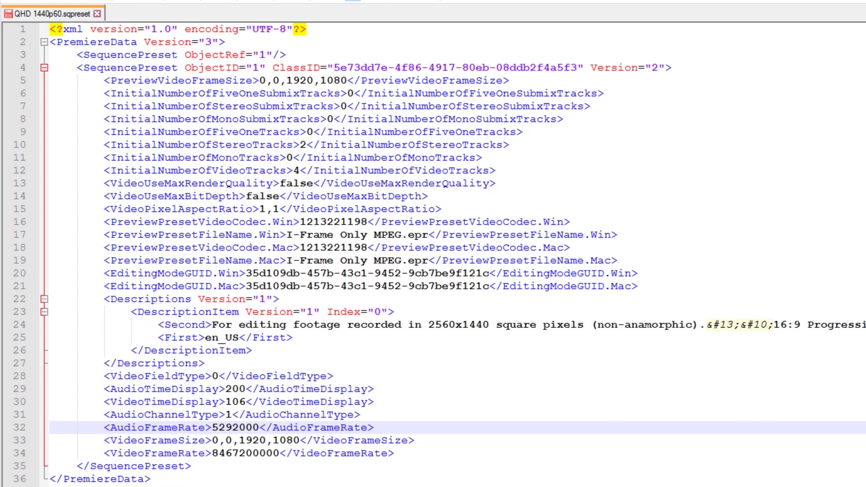
left_click(50, 441)
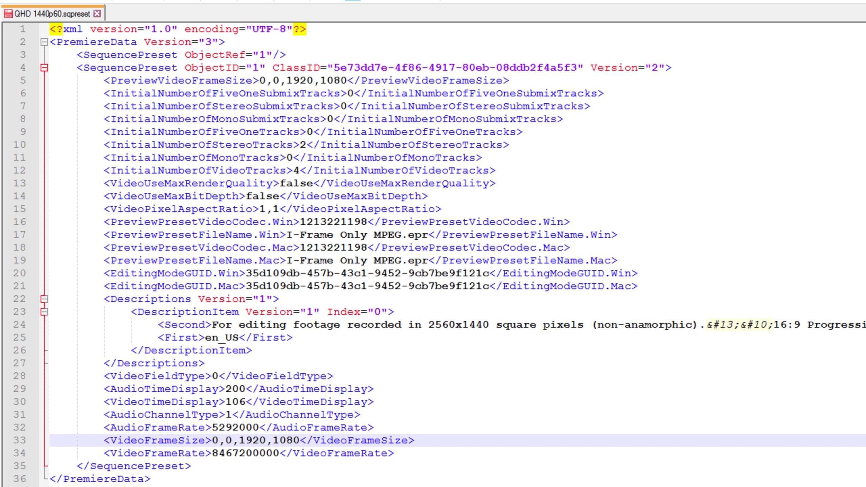
key("Right")
key("Right")
key("Right")
key("Right")
key("Right")
key("Right")
key("Right")
key("Right")
key("Right")
key("Right")
key("Right")
key("Right")
key("Right")
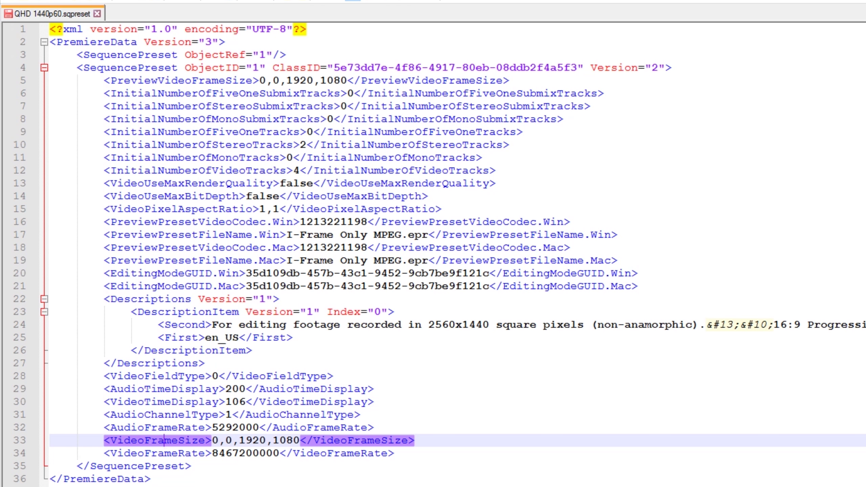
key("Right")
key("Right")
key("Right")
key("Right")
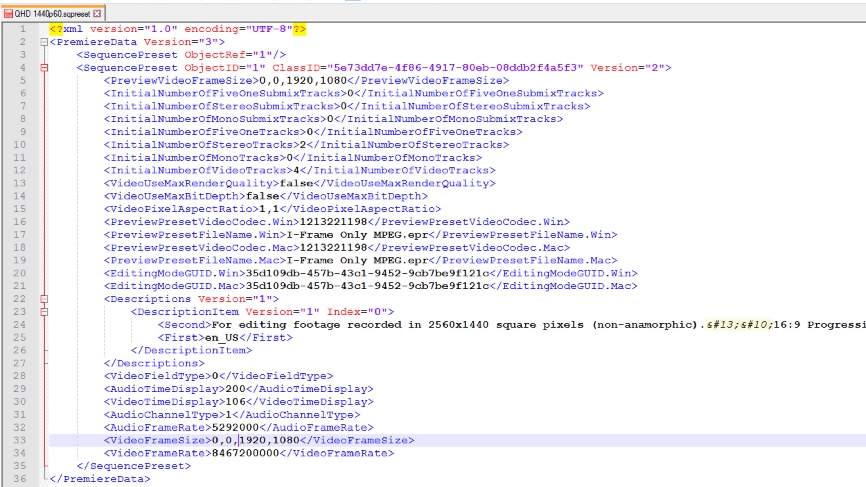
key("Delete")
key("Delete")
key("Delete")
key("Delete")
type("256")
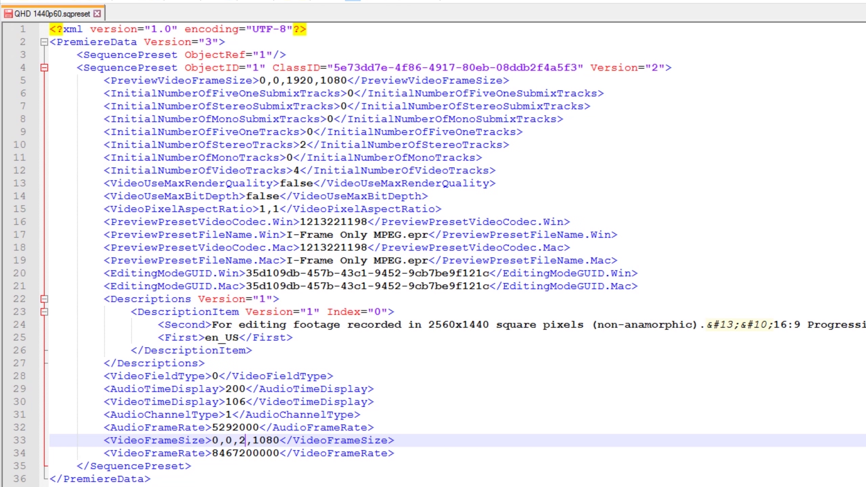
type("0")
- Set the height in VideoFrameSize to 1440
key("Right")
key("Right")
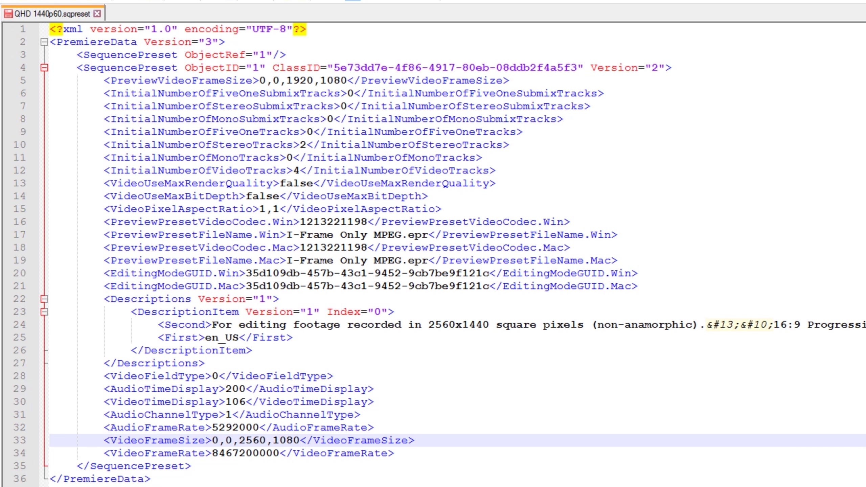
key("Delete")
key("Delete")
key("Delete")
type("440")
left_click(49, 441)
left_click(50, 453)
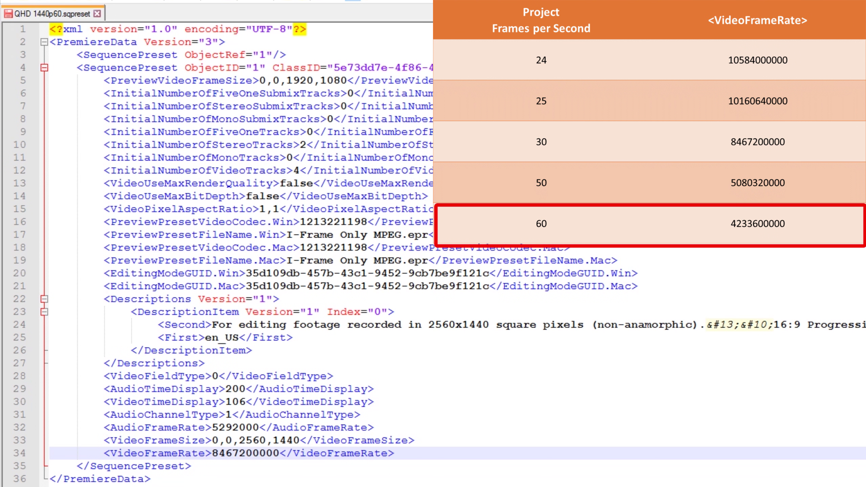
left_click_drag(212, 456, 246, 454)
type("42336")
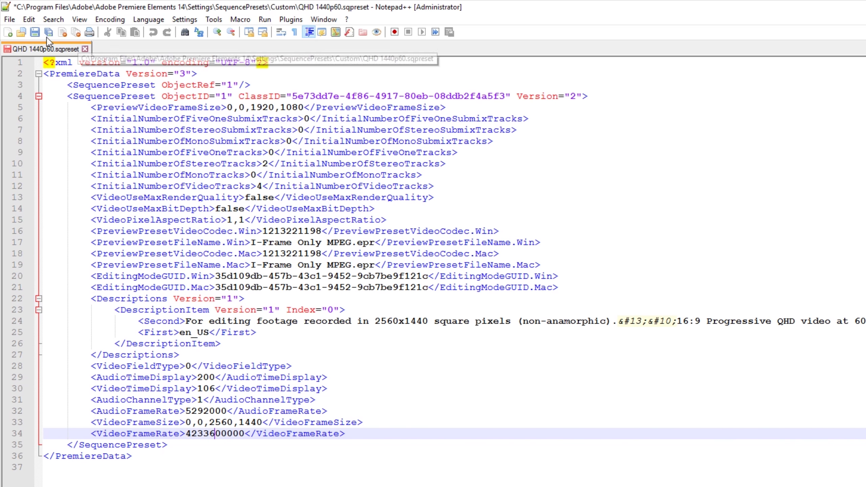
left_click(34, 33)
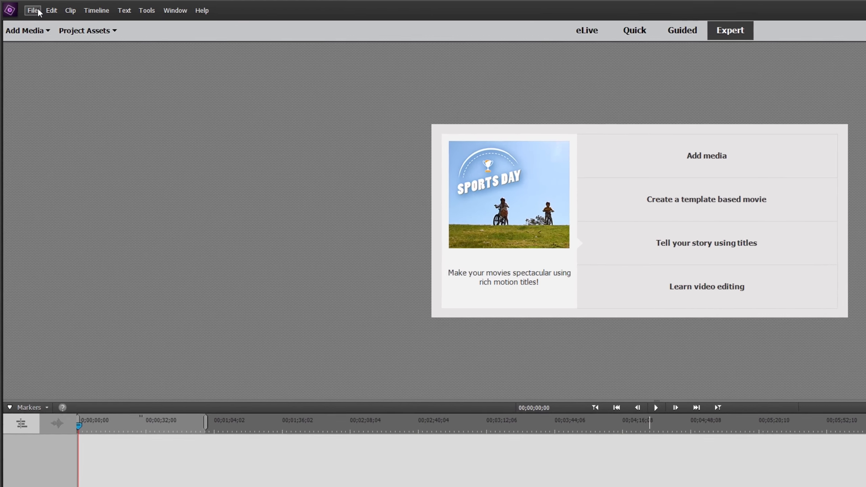
- Start a new project and open the list of available project presets
left_click(28, 6)
mouse_move(83, 31)
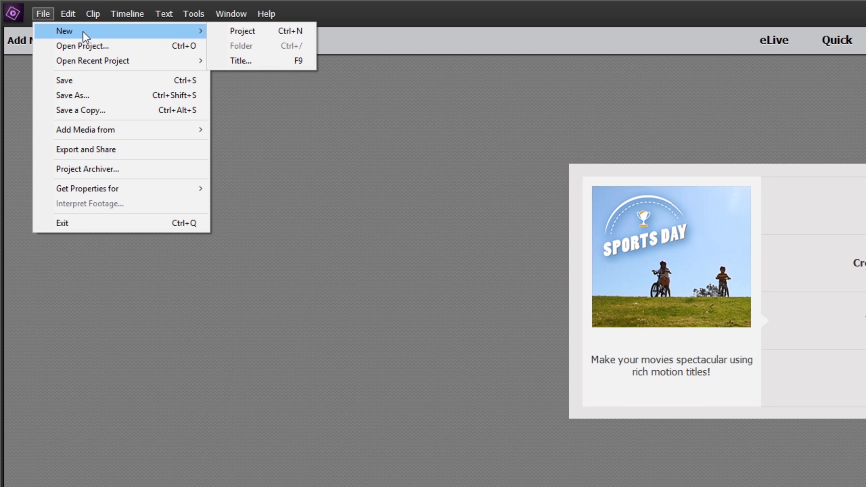
left_click(267, 32)
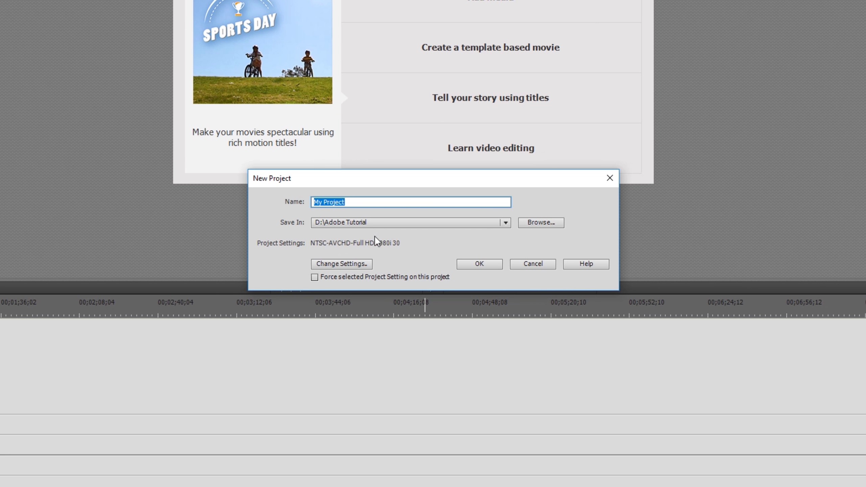
left_click(359, 263)
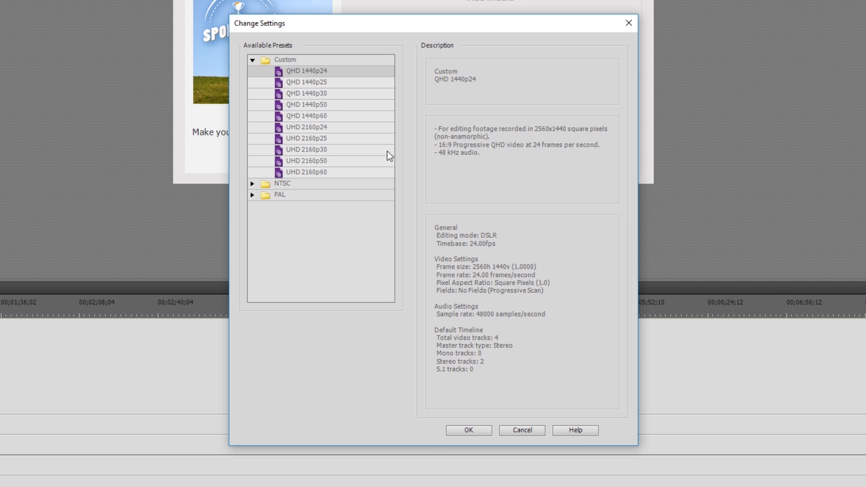
- Examine the descriptions and settings of the custom presets from QHD 1440p25 through UHD 2160p50
left_click(336, 82)
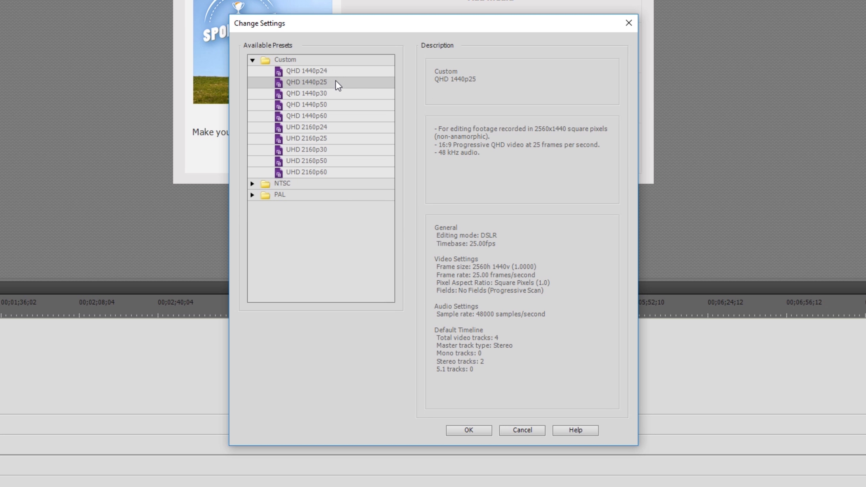
left_click(338, 91)
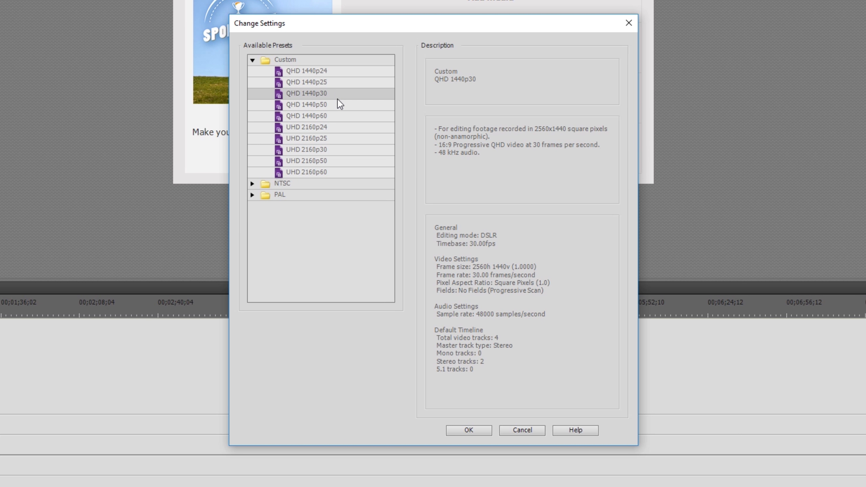
left_click(337, 107)
left_click(336, 114)
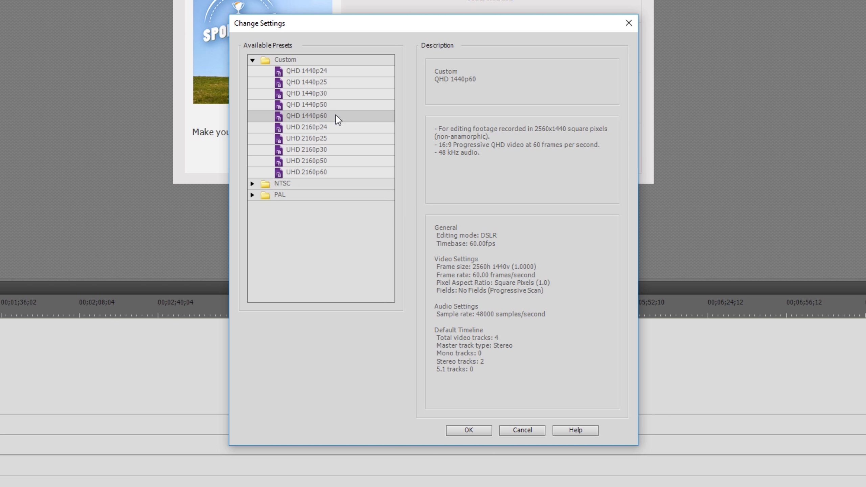
left_click(335, 126)
left_click(337, 138)
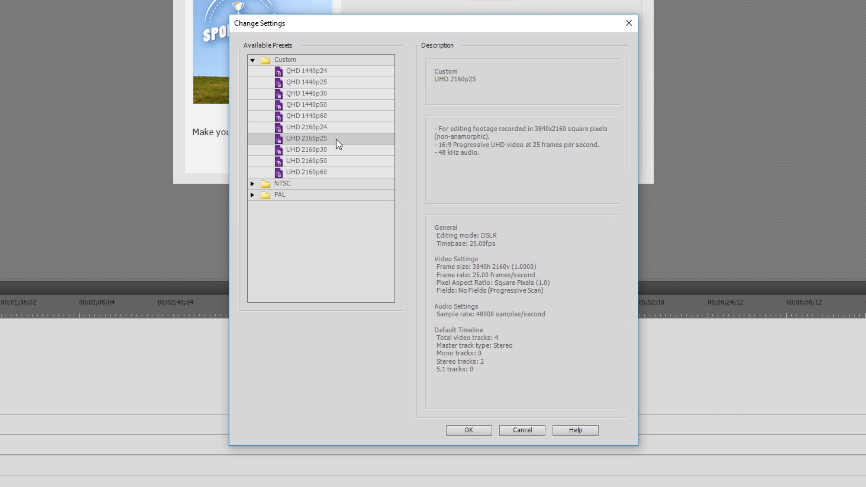
left_click(336, 148)
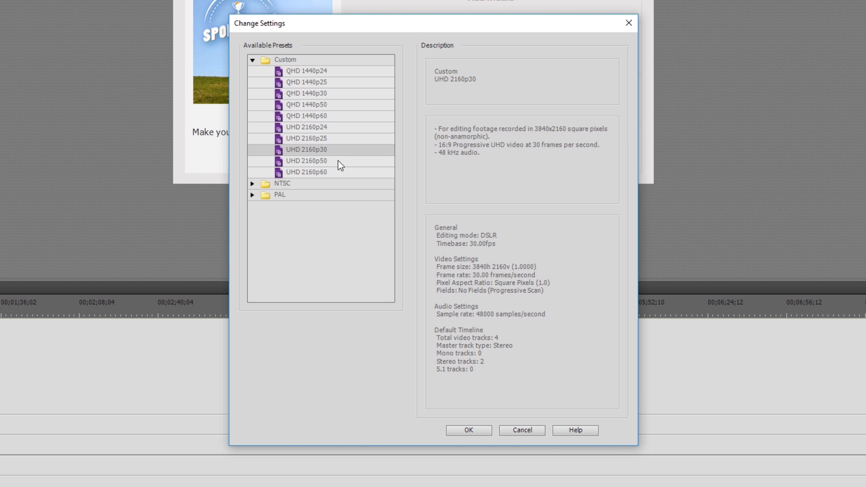
left_click(337, 159)
- Choose the custom UHD 2160p60 preset and create the project as My Project in D:\Adobe Tutorial
left_click(342, 173)
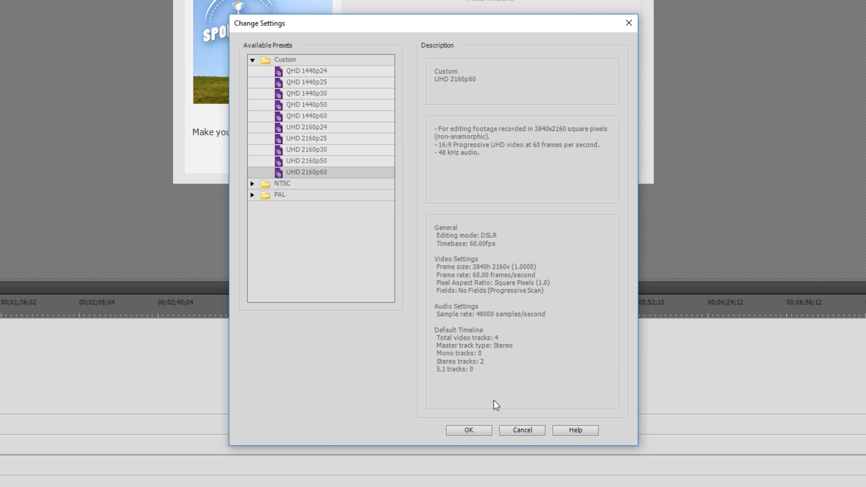
left_click(469, 430)
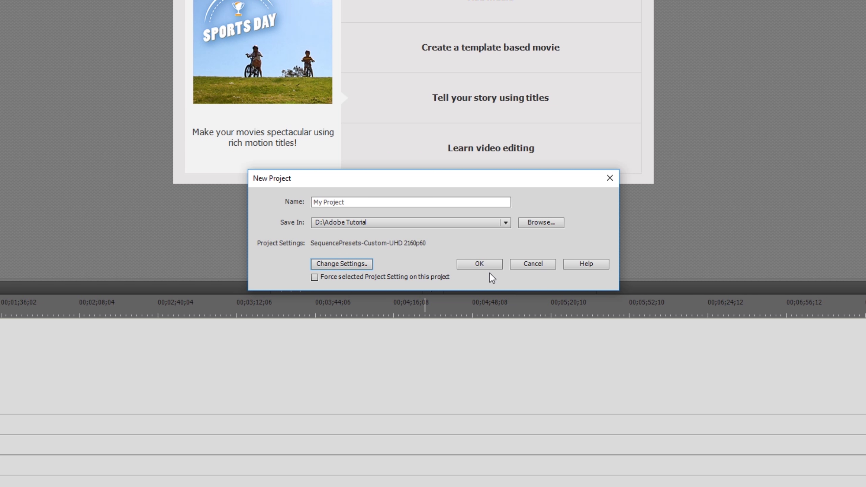
left_click(484, 264)
left_click(487, 251)
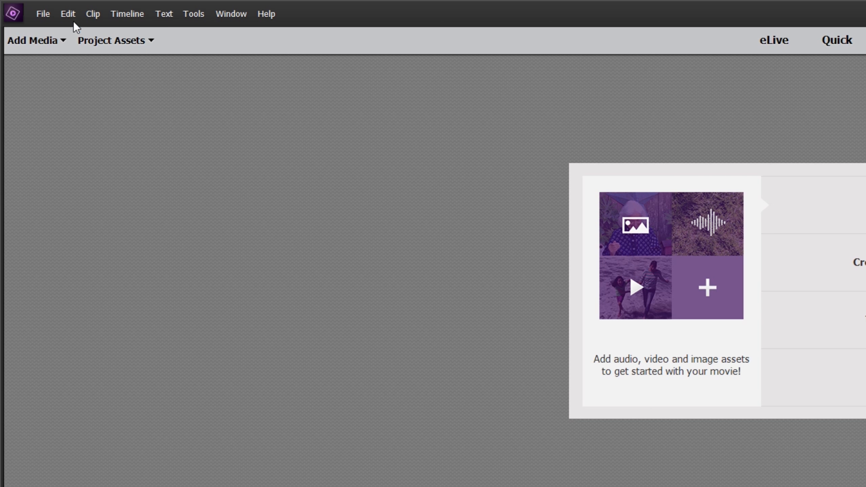
- Open the new project's settings and examine the General and Video Render pages
left_click(70, 14)
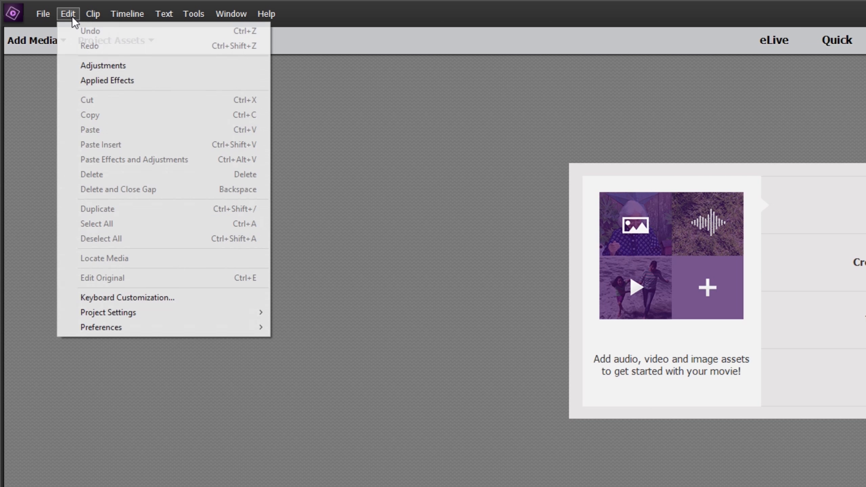
mouse_move(172, 312)
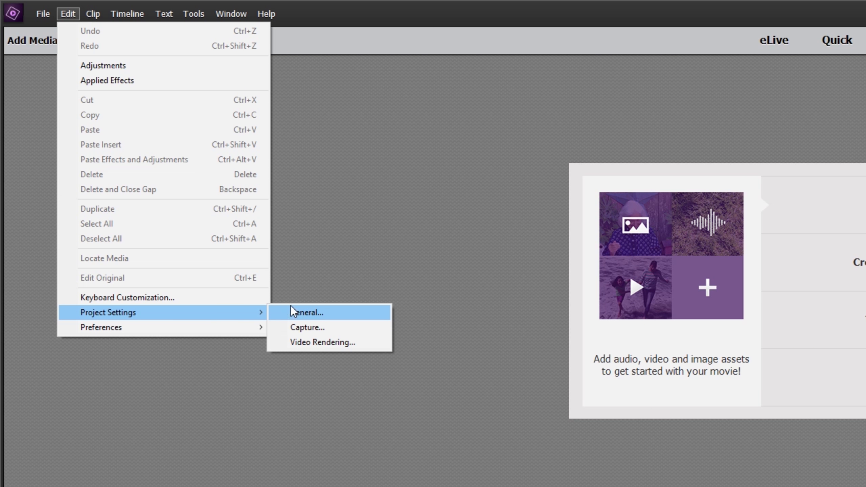
left_click(339, 311)
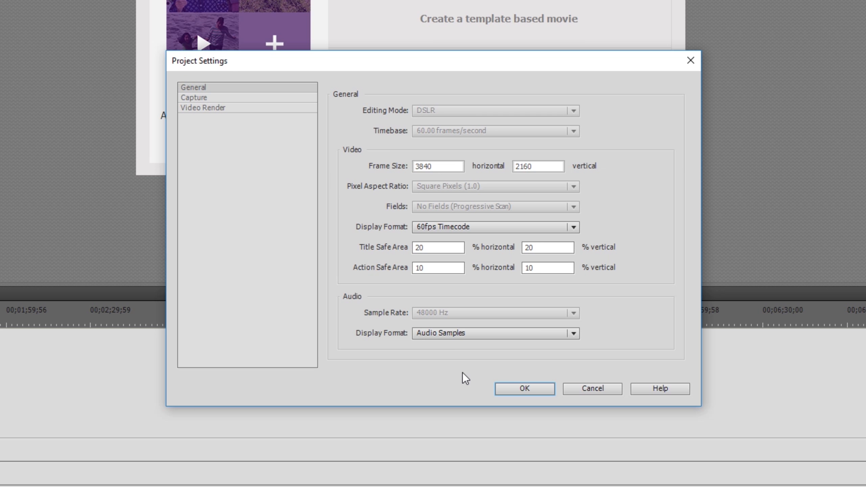
left_click(244, 107)
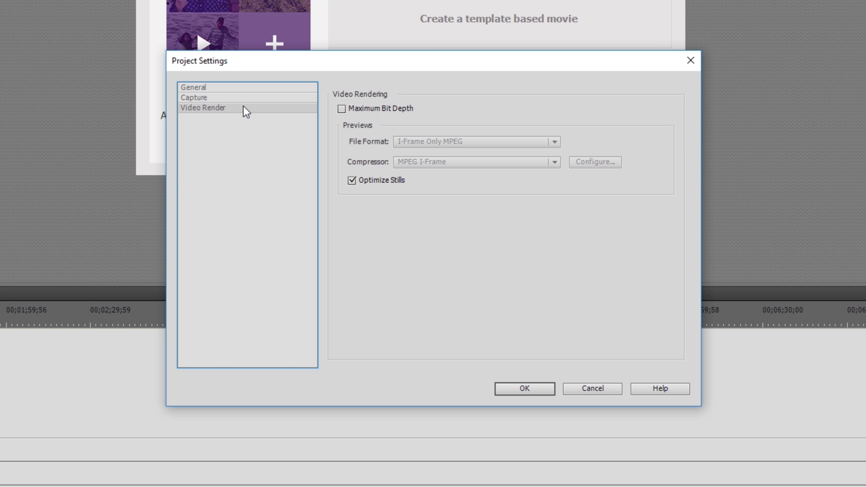